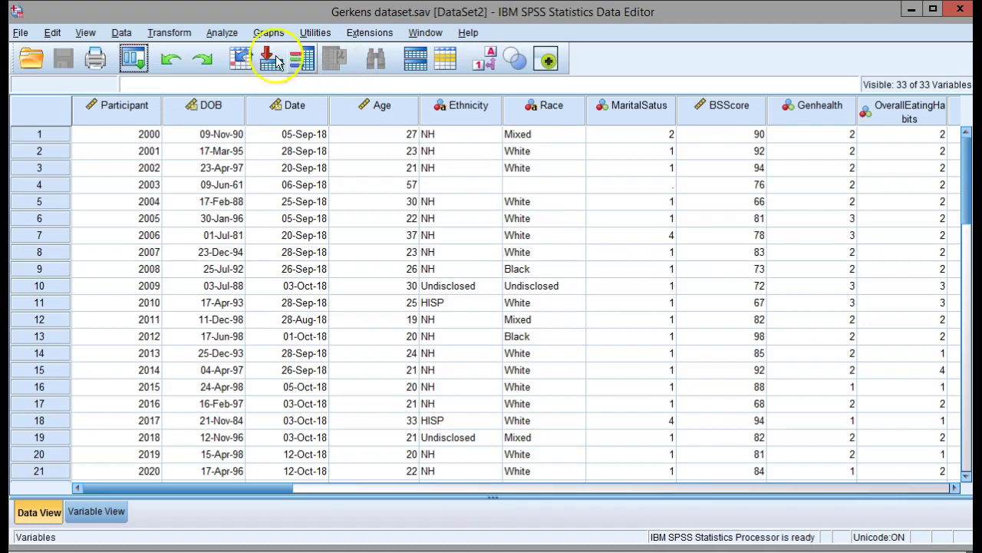
Start a bivariate correlation analysis and add Age as its first variable
left_click(220, 34)
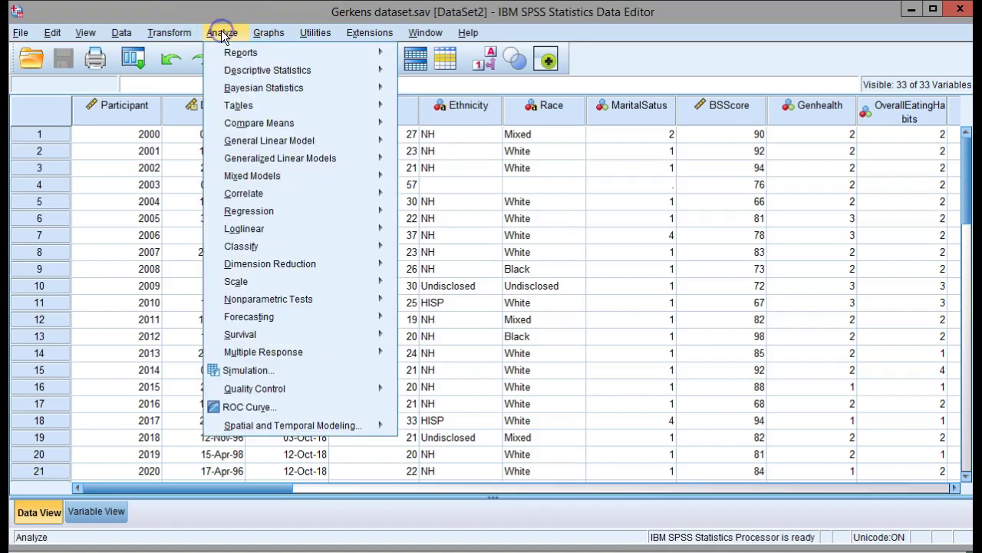
mouse_move(343, 198)
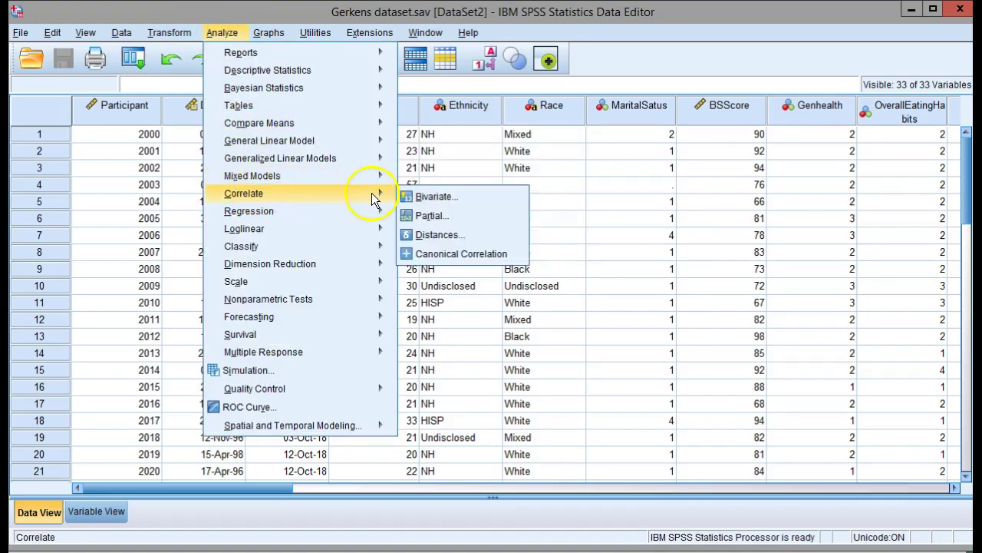
left_click(445, 197)
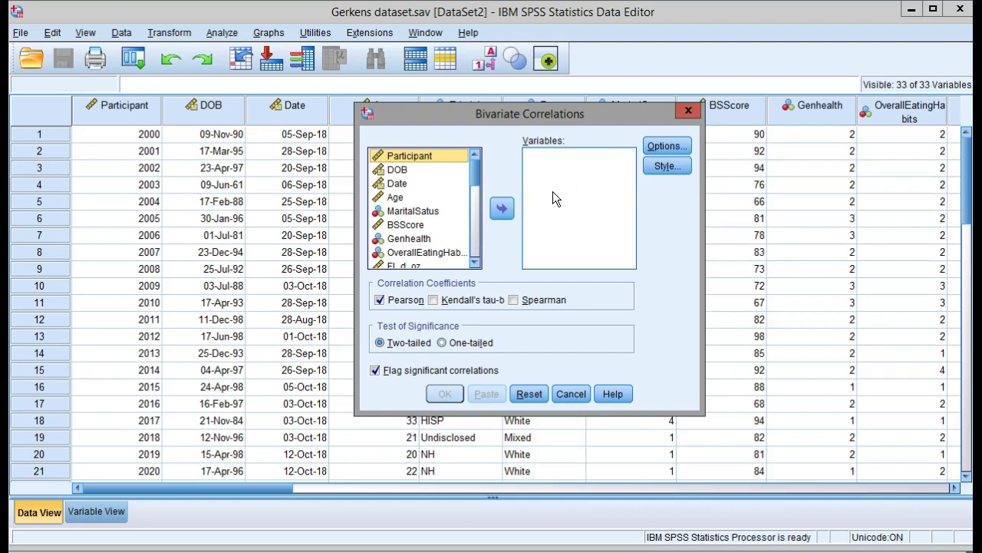
left_click(399, 197)
left_click(502, 210)
Add the calorie intake variable KCAL to the bivariate correlation variables
left_click(476, 262)
double_click(475, 262)
left_click(402, 224)
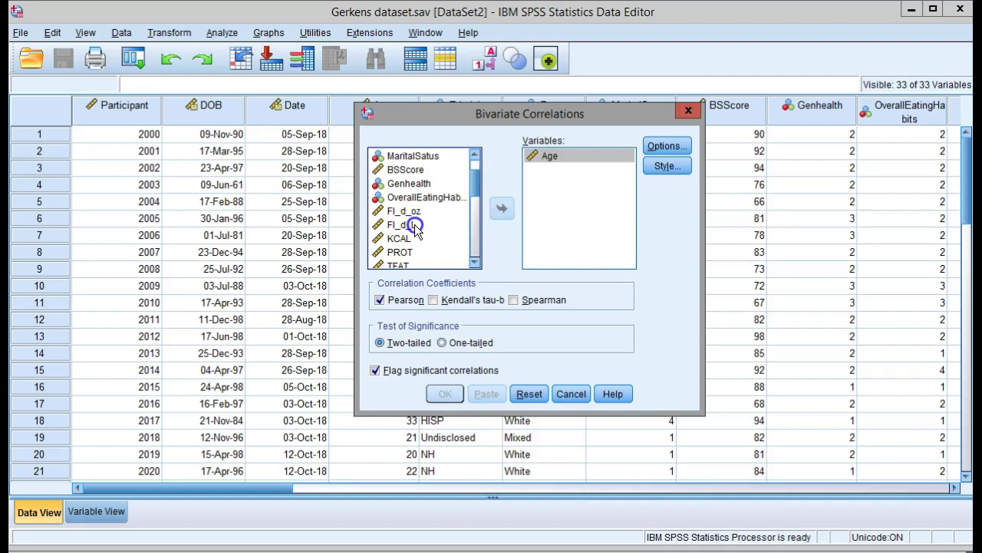
left_click(501, 209)
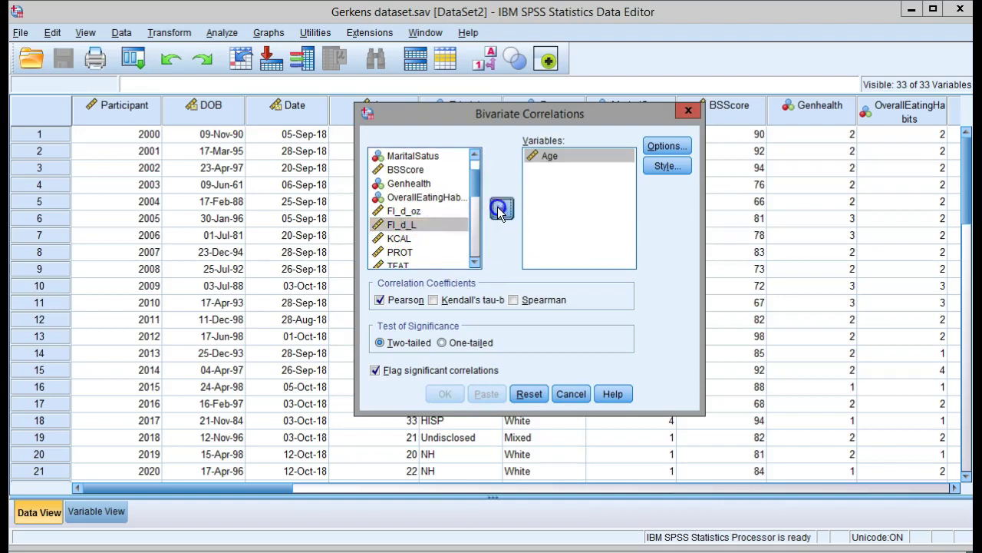
left_click(400, 238)
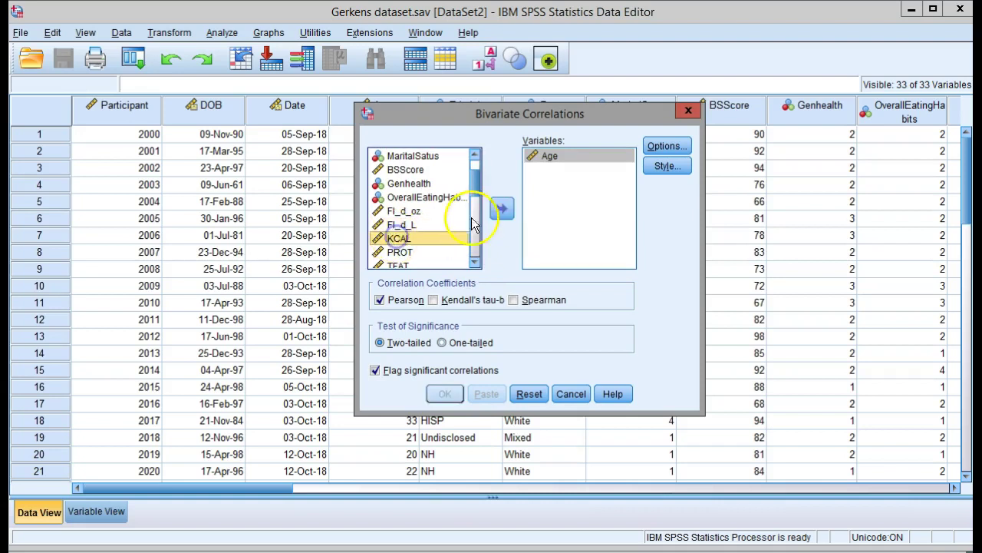
left_click(500, 211)
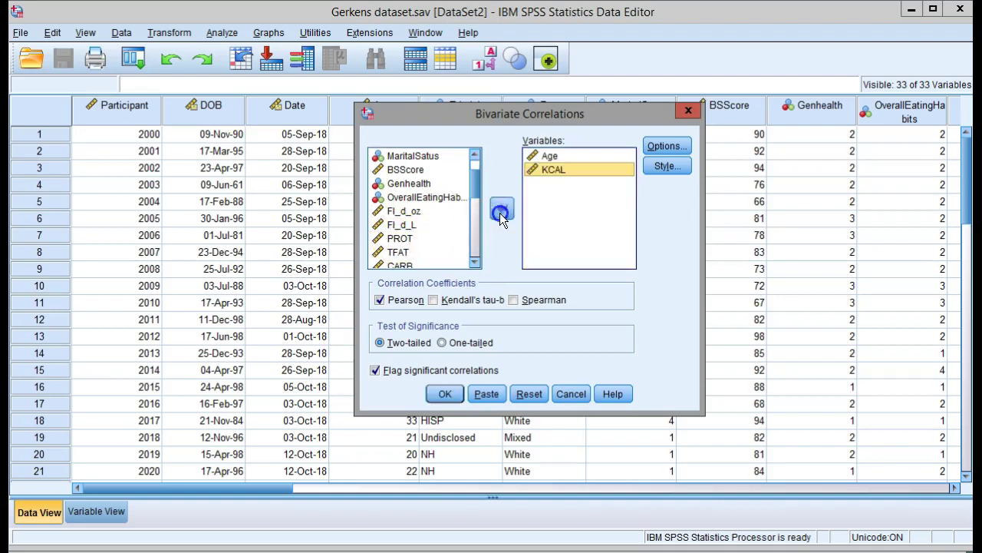
Add PROT, TFAT and CARB to the bivariate correlation variables
left_click(406, 242)
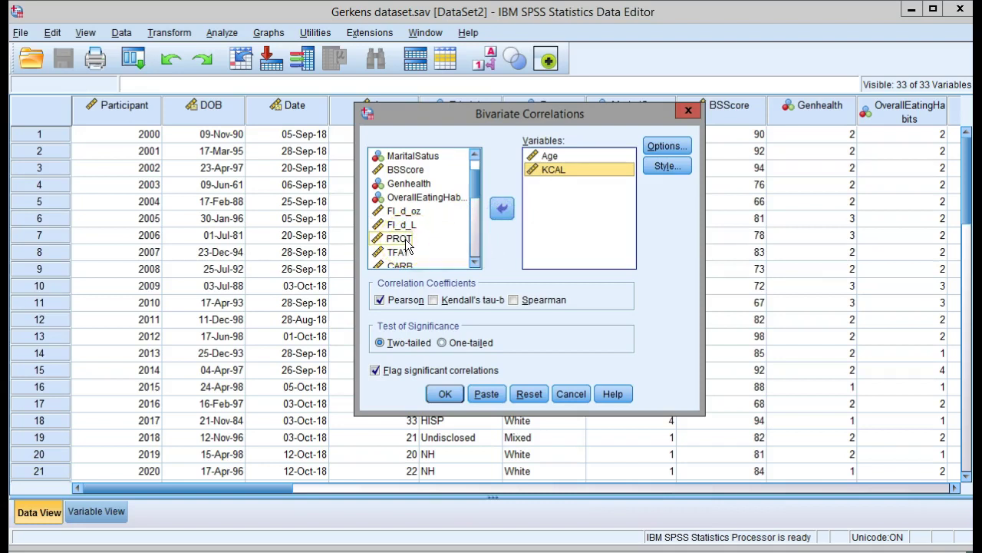
left_click(502, 208)
left_click(406, 240)
left_click(502, 208)
left_click(400, 240)
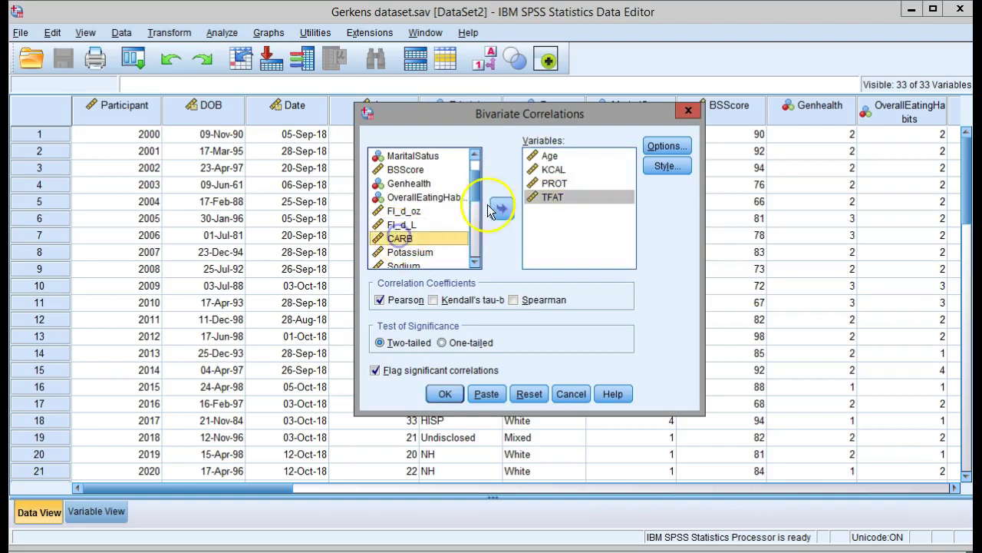
left_click(502, 208)
Add Potassium, Water and Sodium to the bivariate correlation variables
left_click(430, 238)
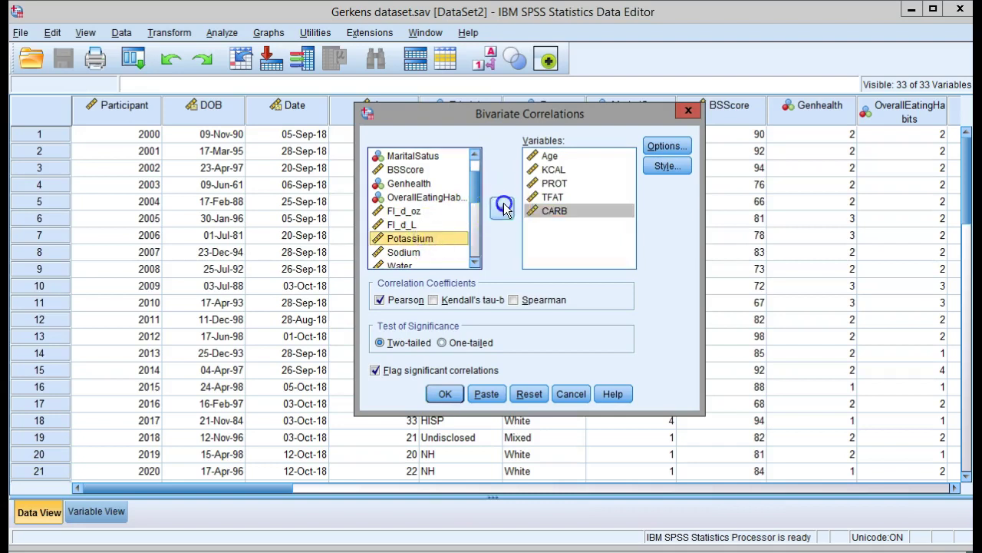
left_click(502, 208)
left_click(449, 253)
left_click(501, 208)
left_click(399, 238)
left_click(498, 207)
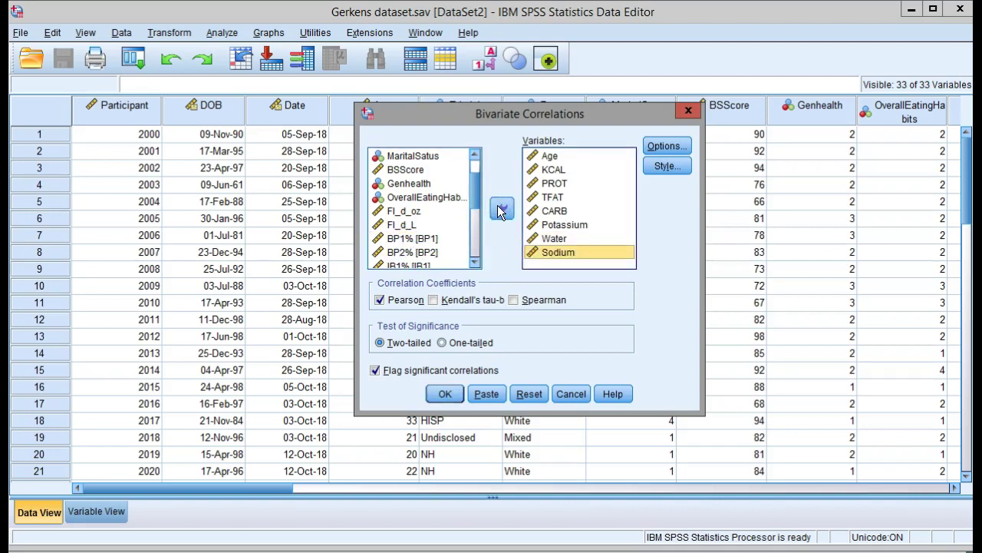
Include BP2% [BP2] in the correlation variables and run the two-tailed Pearson correlation
left_click(475, 262)
left_click(474, 261)
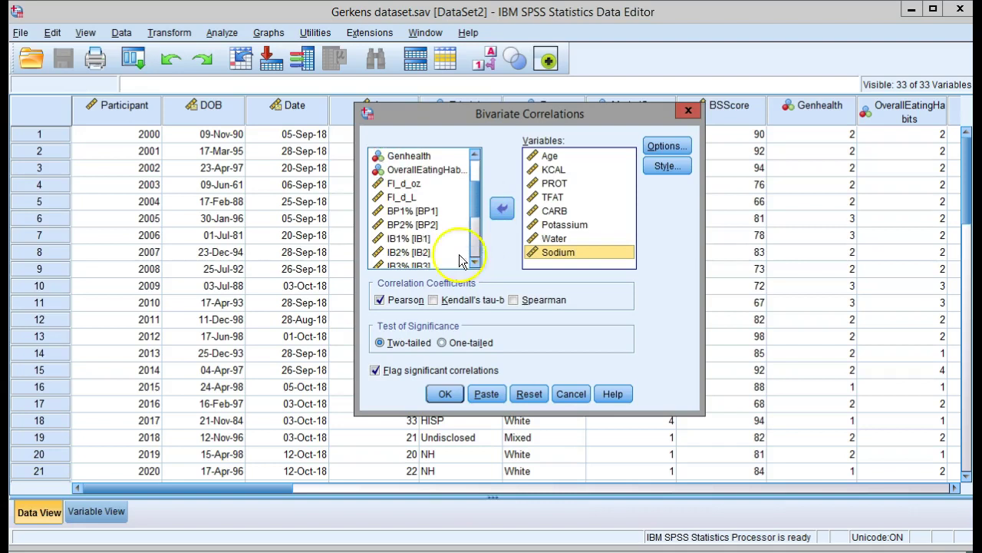
left_click(407, 224)
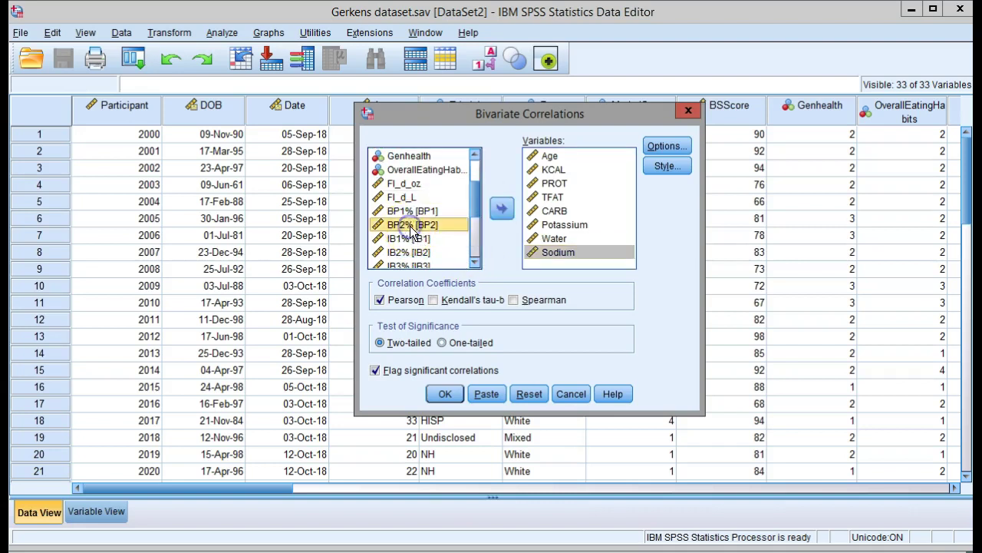
left_click(499, 210)
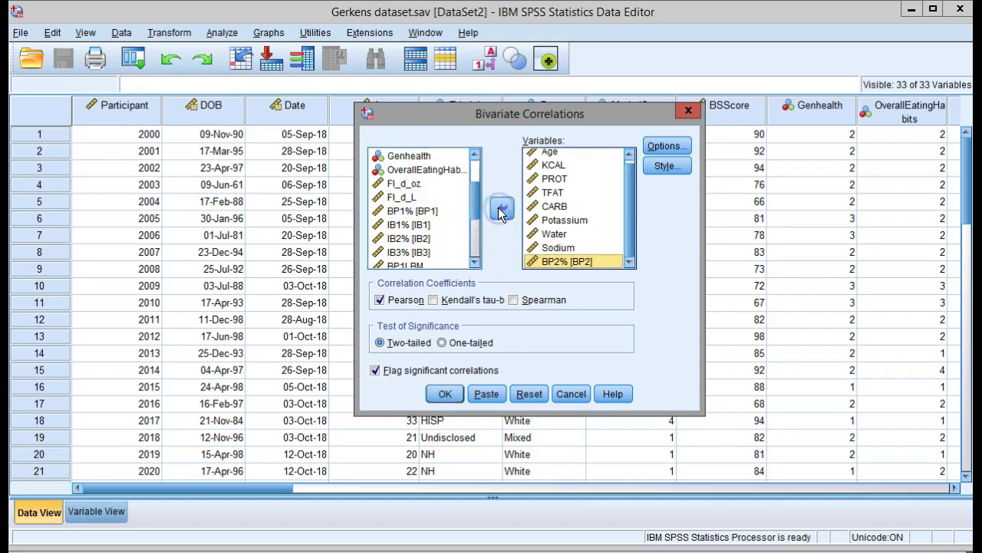
left_click(447, 393)
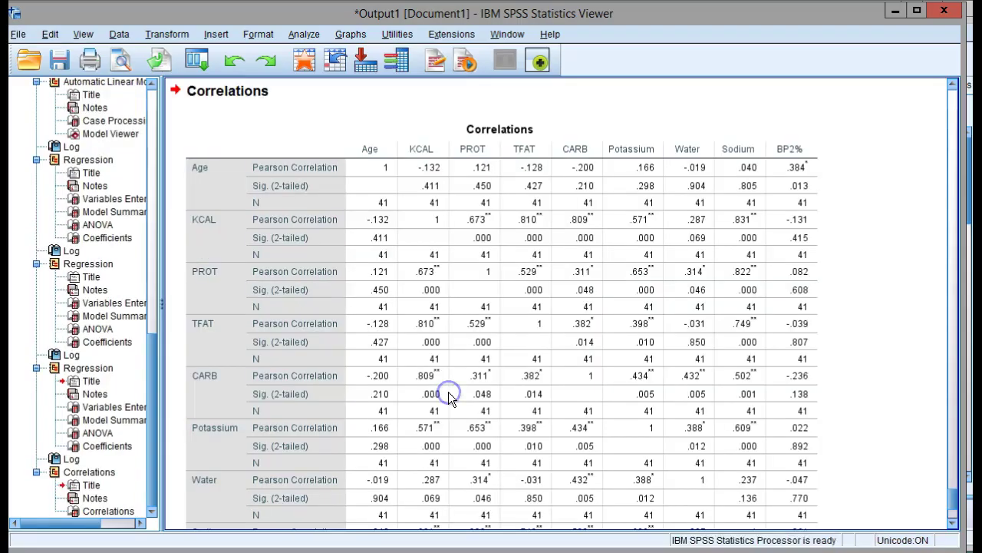
Examine the Correlations table for coefficients and significance among age, the nutrient variables and BP2%
left_click(836, 265)
left_click(749, 253)
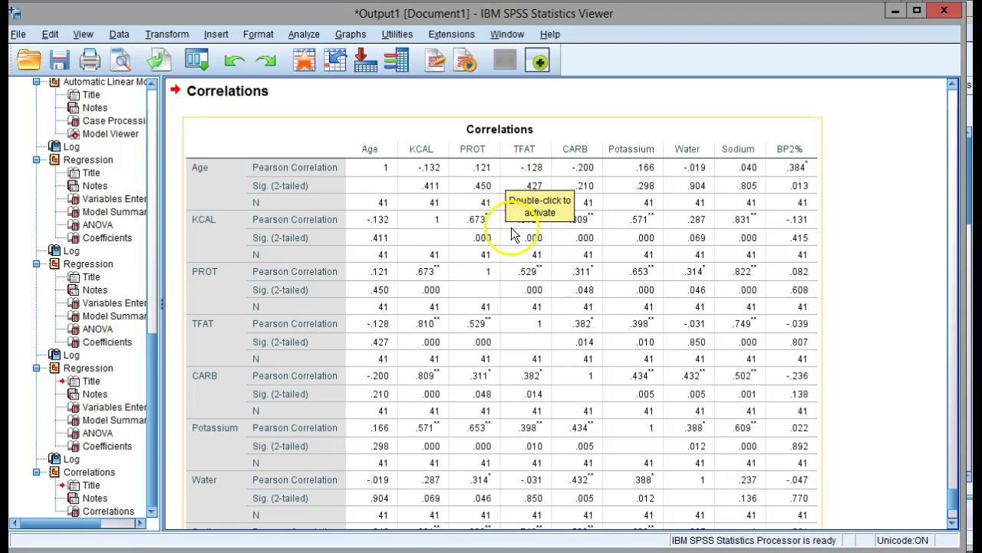
left_click(851, 254)
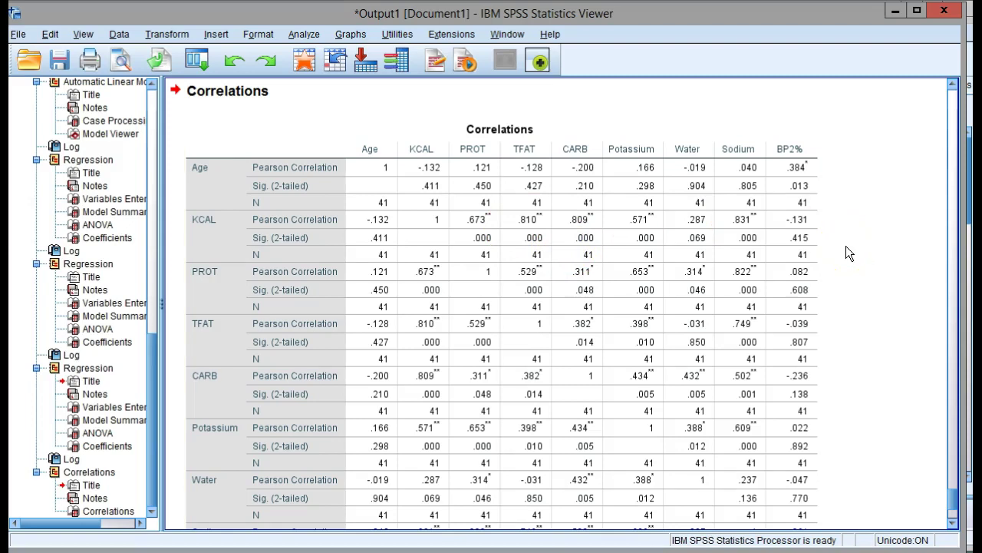
left_click(388, 208)
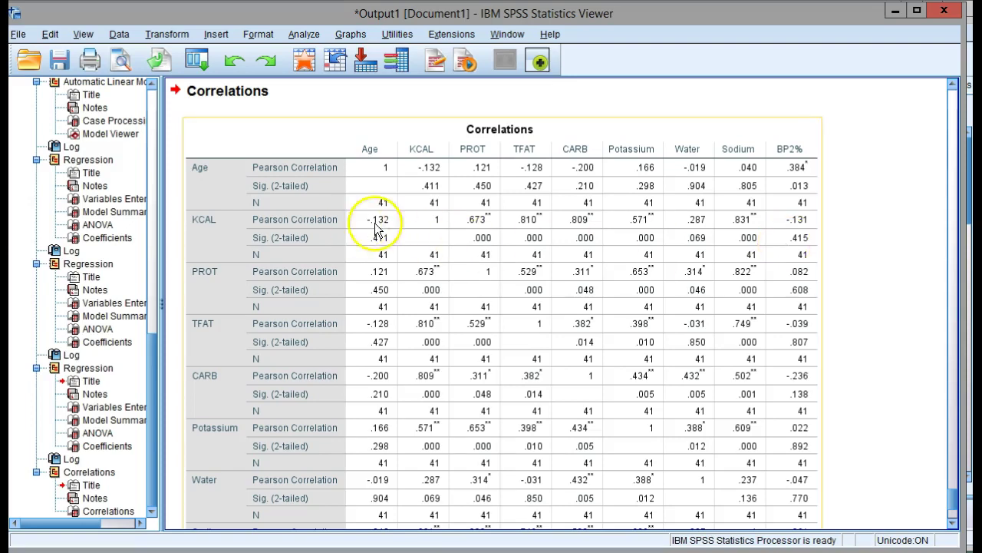
left_click(534, 231)
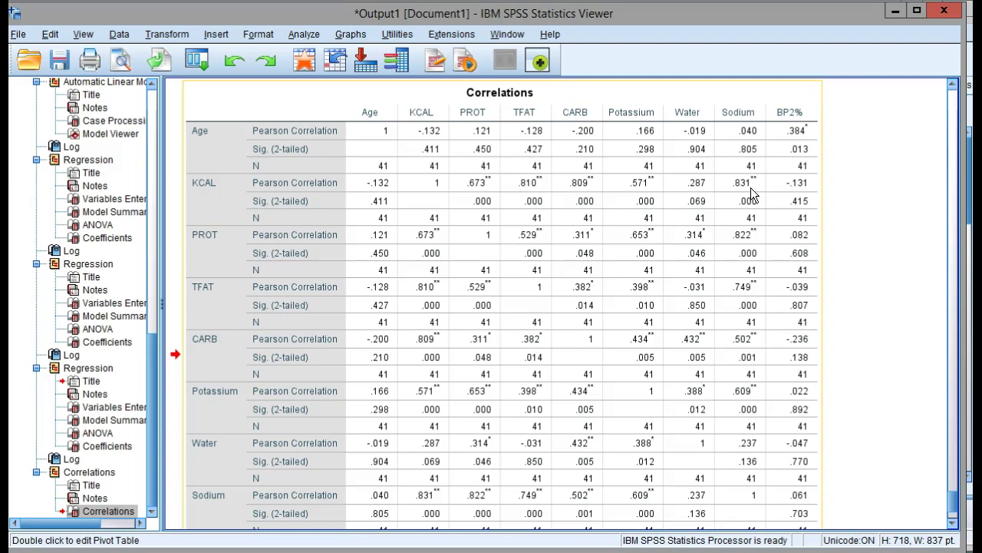
left_click(746, 237)
Start a linear regression with BP2% [BP2] as the dependent variable
left_click(304, 35)
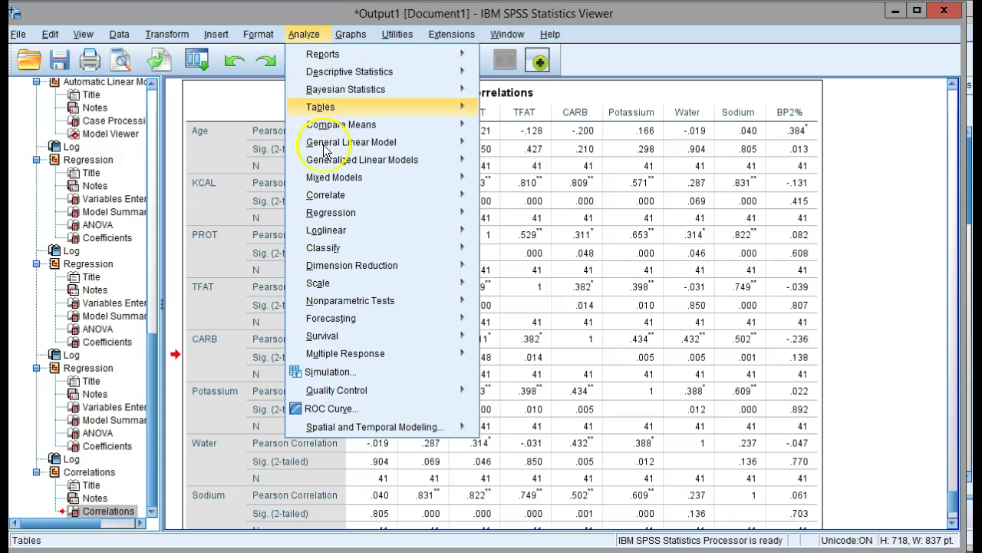
mouse_move(345, 217)
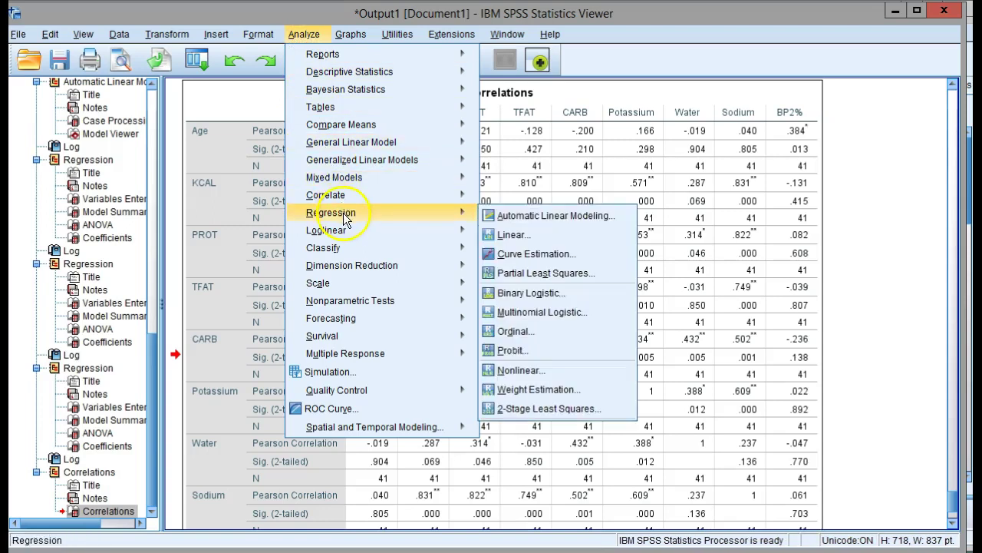
left_click(537, 235)
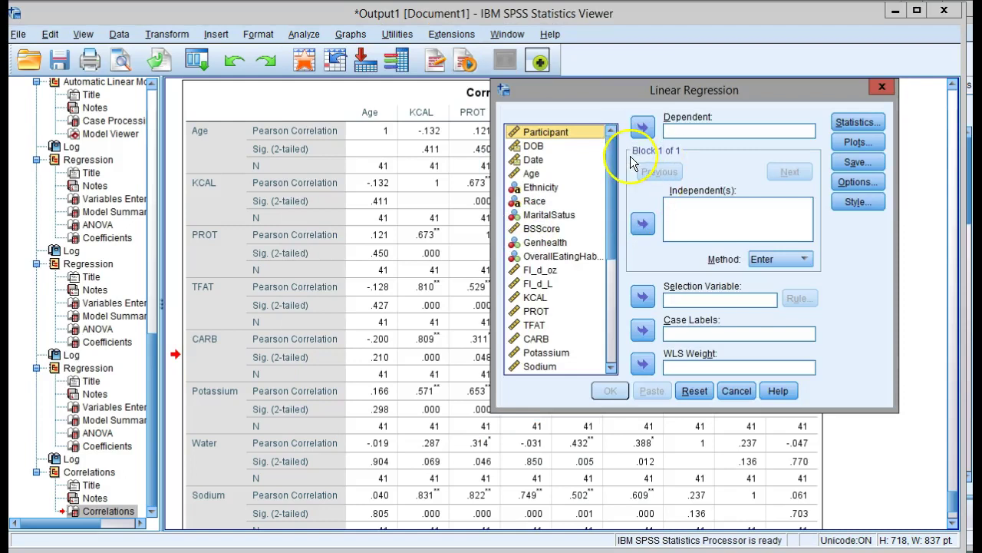
left_click_drag(613, 183, 607, 246)
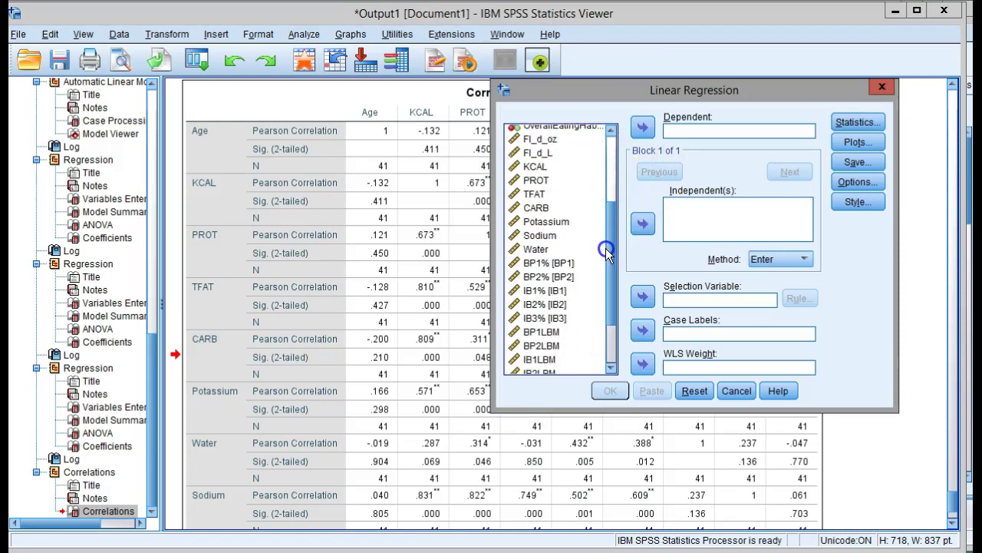
left_click(547, 278)
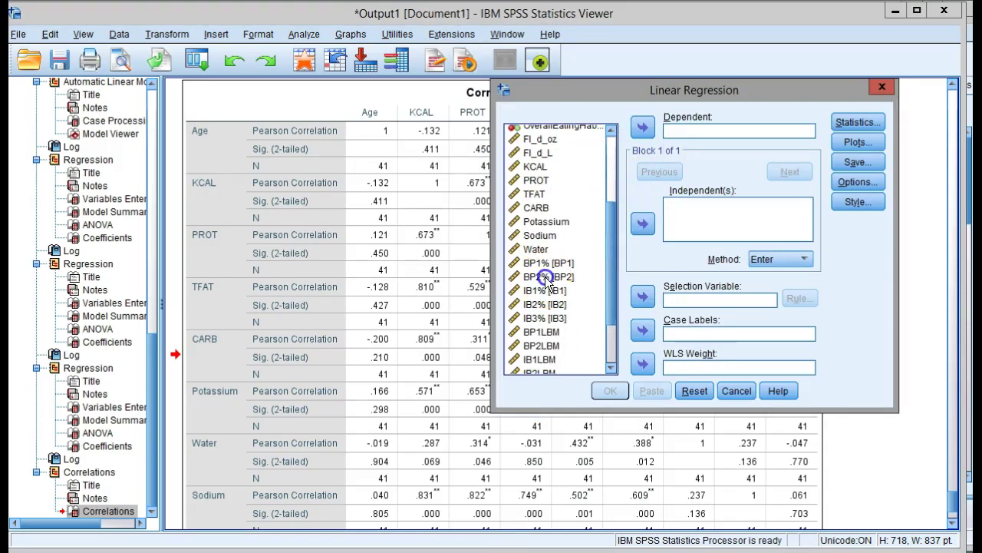
left_click(644, 127)
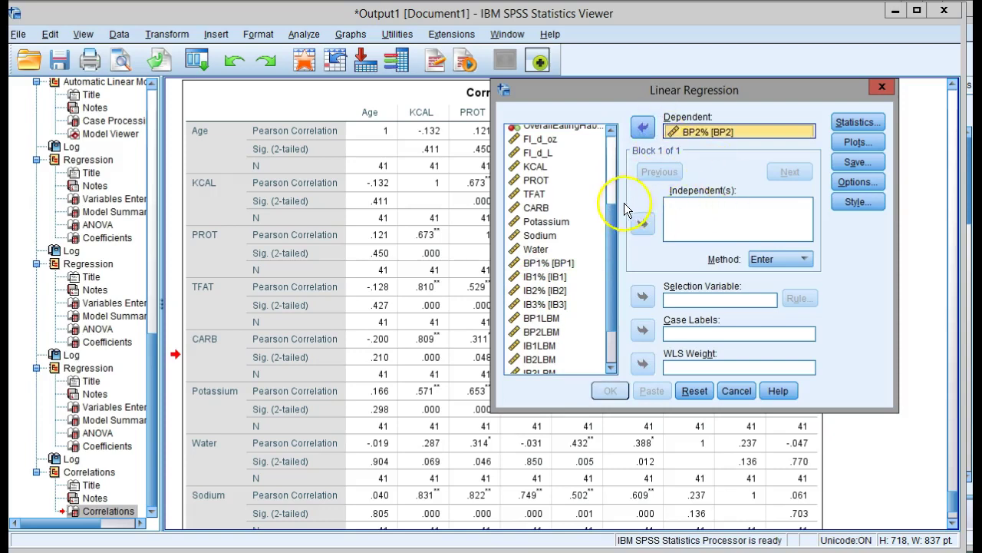
Add Age as the first independent variable of the linear regression
left_click(610, 223)
left_click_drag(610, 224, 611, 205)
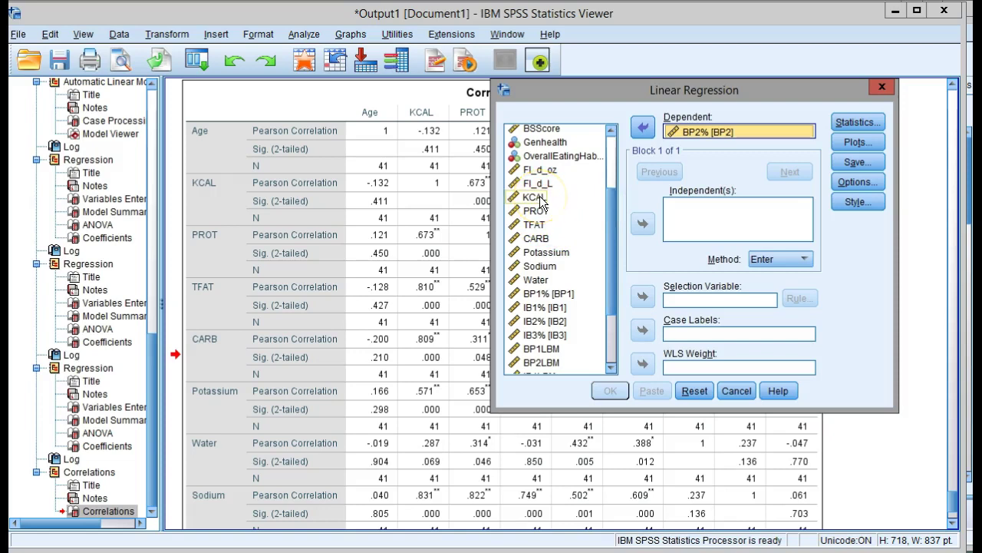
left_click(615, 199)
left_click_drag(614, 198, 613, 146)
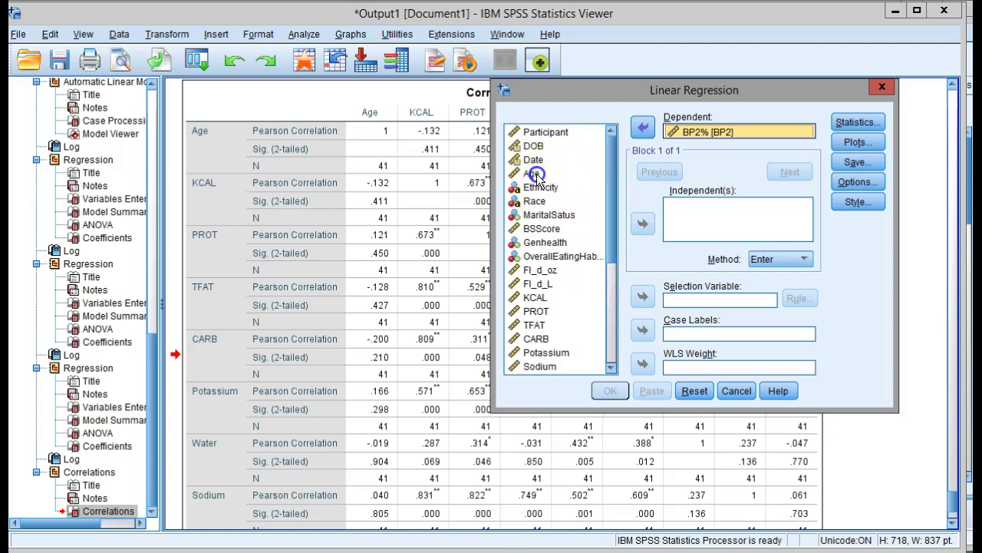
left_click(537, 173)
left_click(643, 223)
Add KCAL, PROT and TFAT to the regression's independent variables
left_click(537, 297)
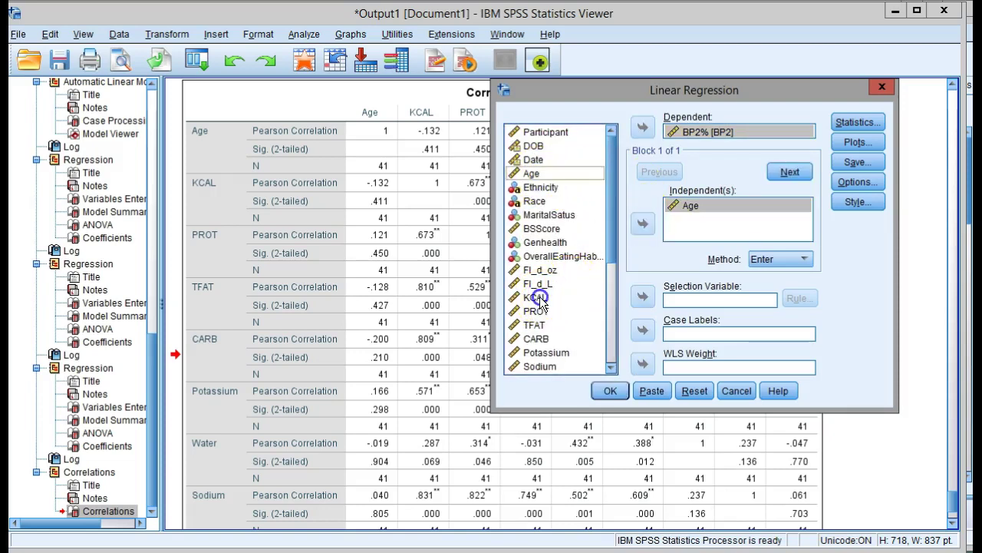
left_click(641, 226)
left_click(536, 310)
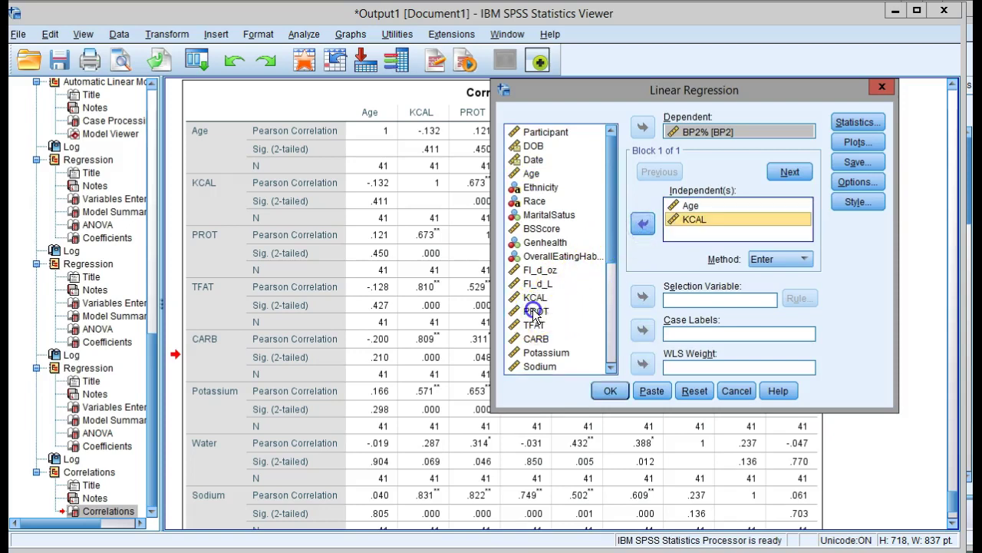
left_click(643, 224)
left_click(535, 325)
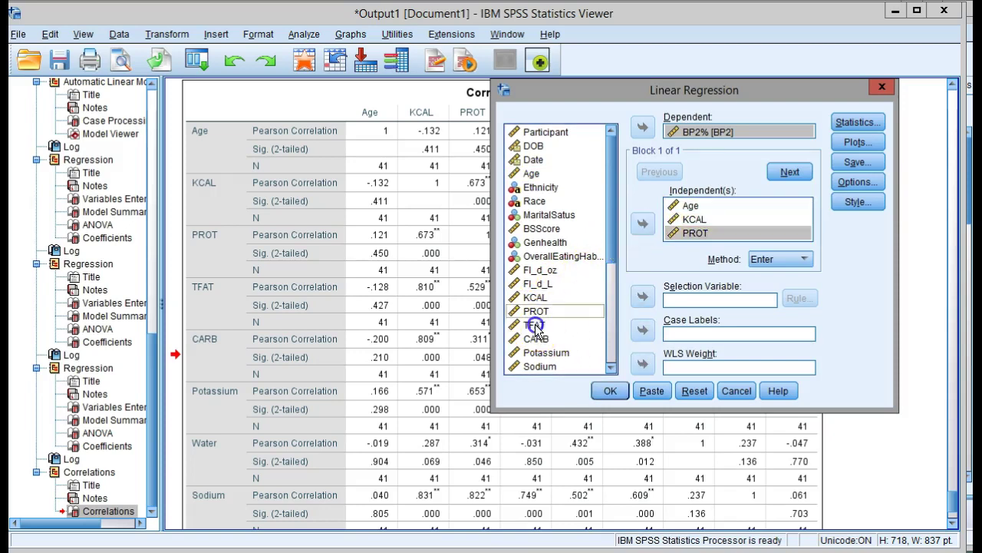
left_click(631, 224)
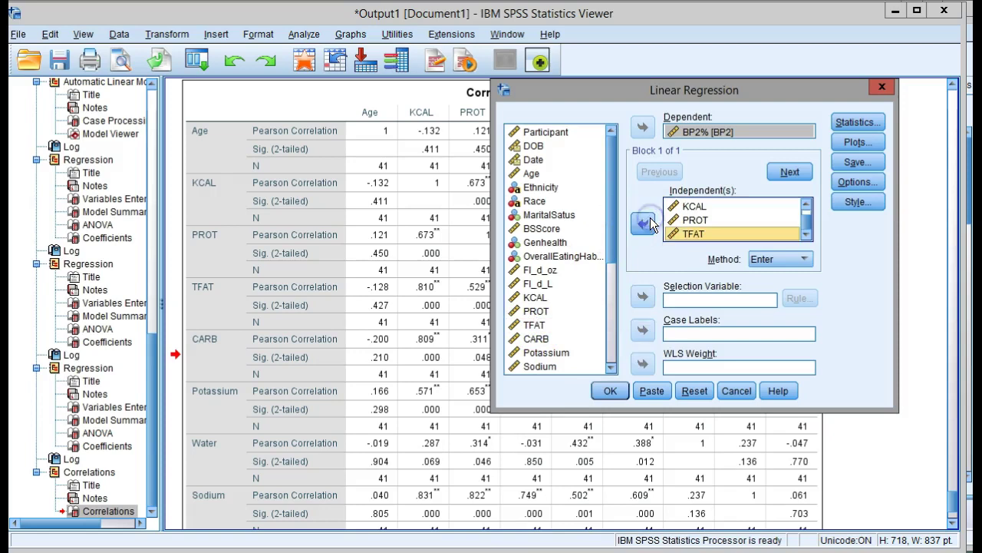
Add CARB, Potassium and Sodium to the regression's independent variables
left_click(540, 340)
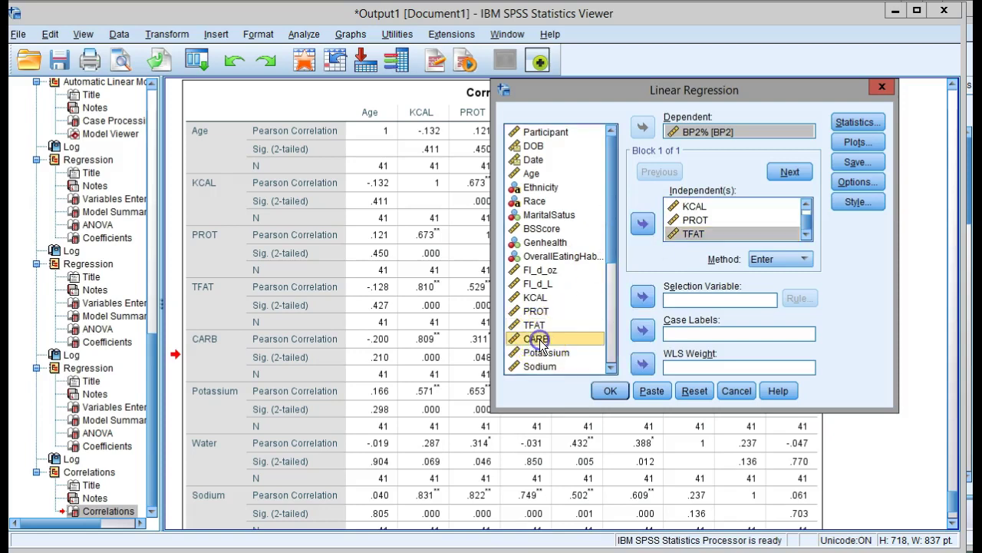
left_click(644, 225)
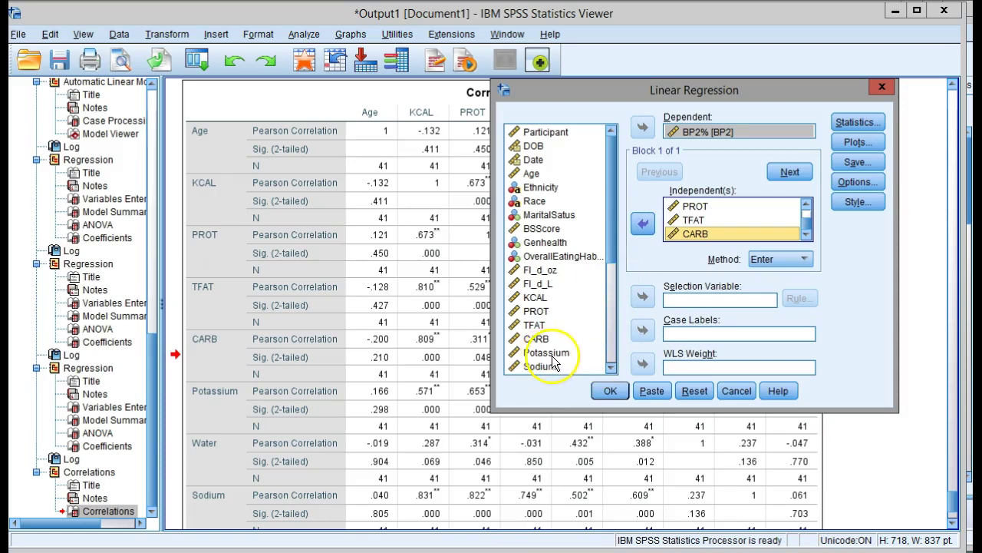
left_click(546, 352)
left_click(642, 225)
left_click(542, 366)
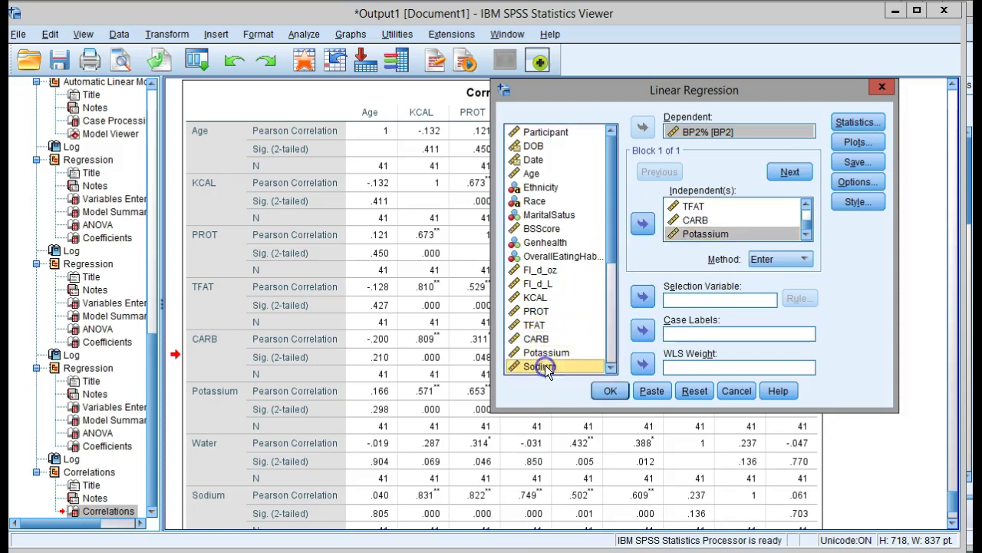
left_click(644, 226)
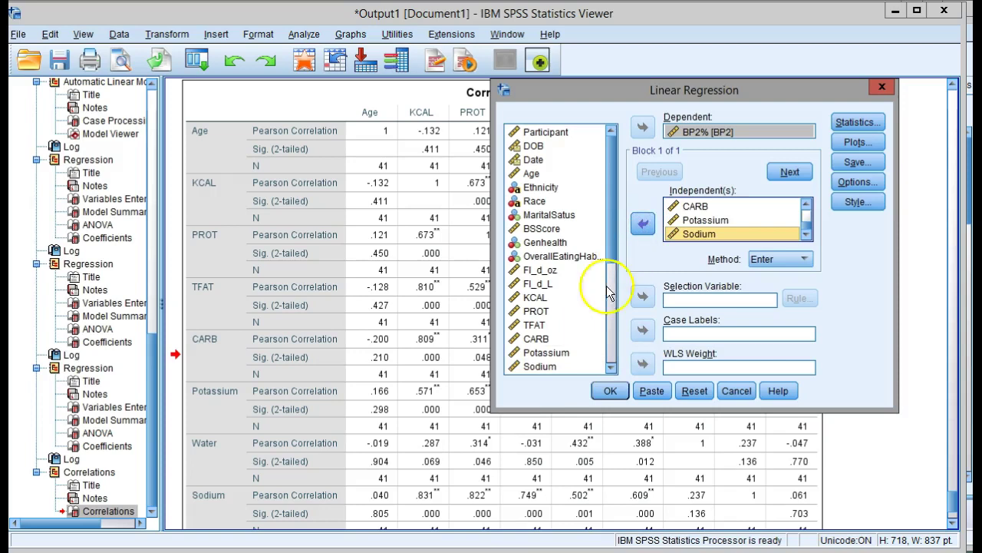
Add Water and BMI to the linear regression's independent variables
left_click(608, 372)
left_click(608, 372)
left_click(607, 372)
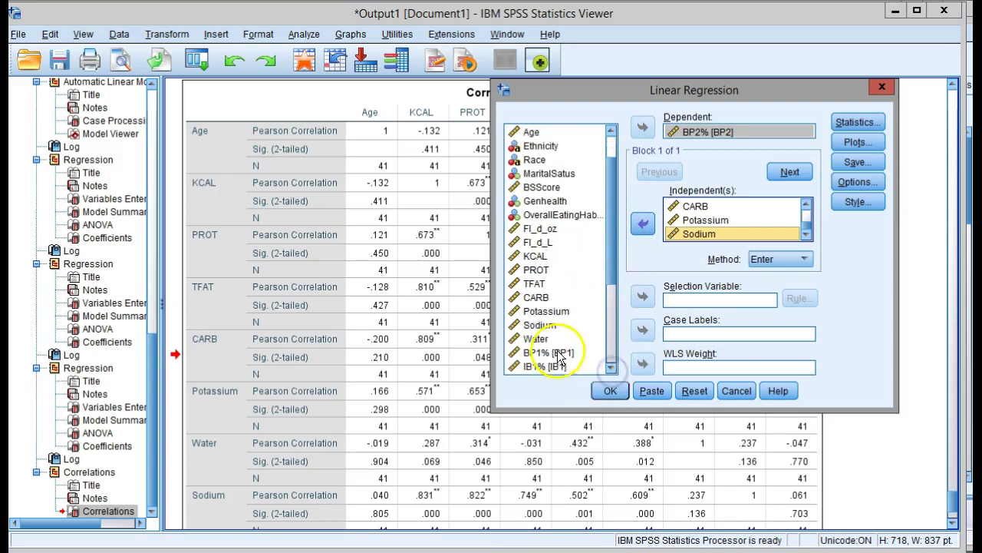
left_click(536, 338)
left_click(643, 223)
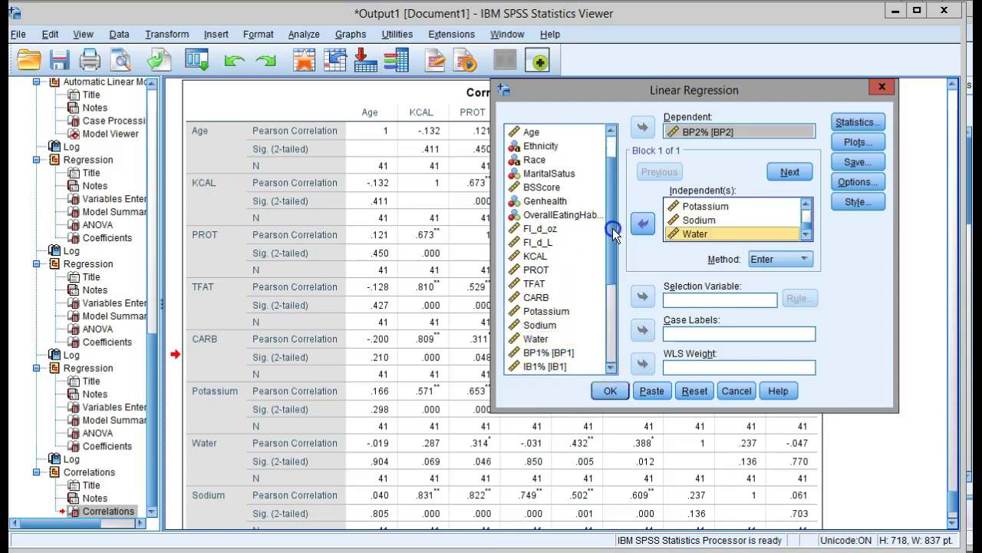
scroll(607, 264, "down", 3)
scroll(603, 300, "down", 1)
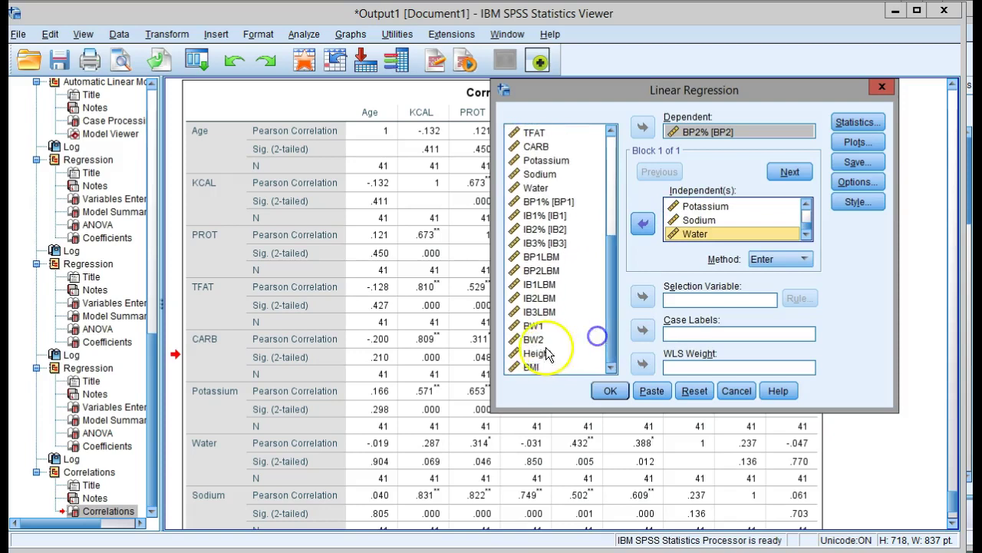
left_click(529, 368)
left_click(643, 224)
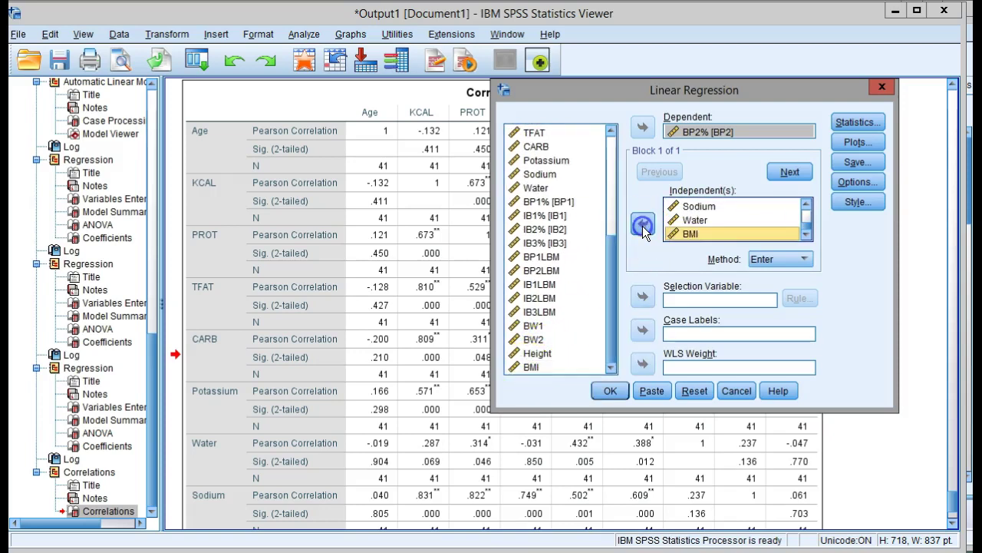
Enable Collinearity diagnostics in the regression statistics and run the linear regression
left_click(851, 123)
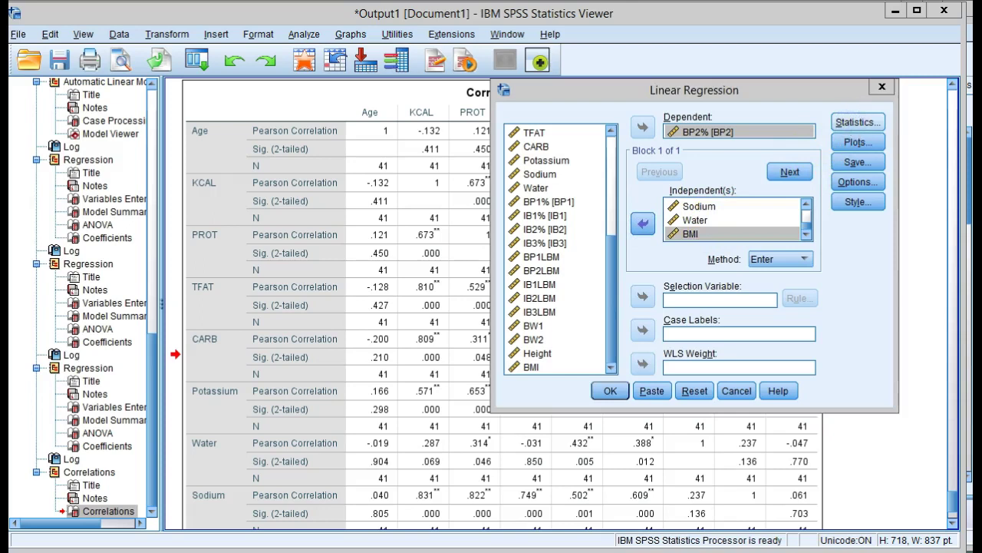
left_click_drag(910, 150, 394, 130)
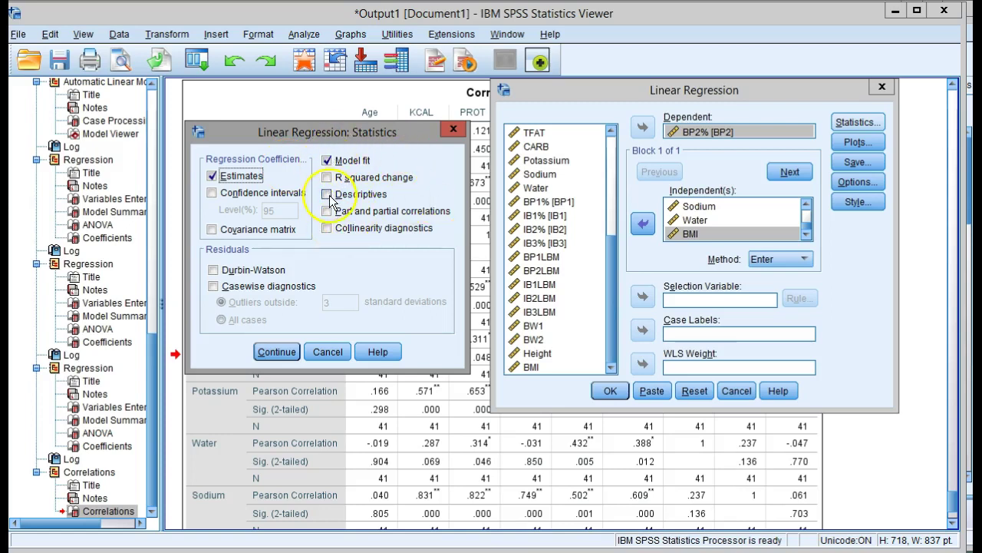
left_click(326, 228)
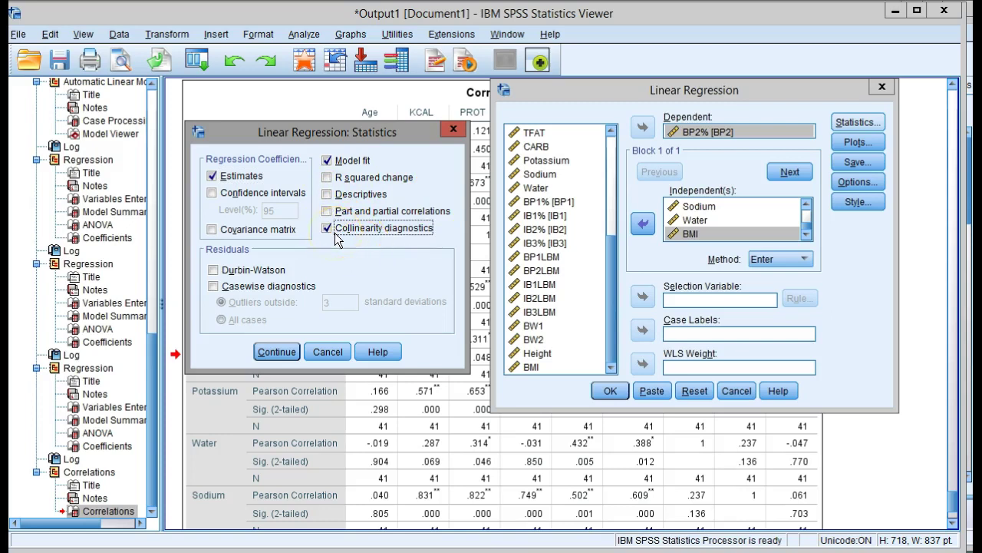
left_click(279, 353)
left_click(622, 392)
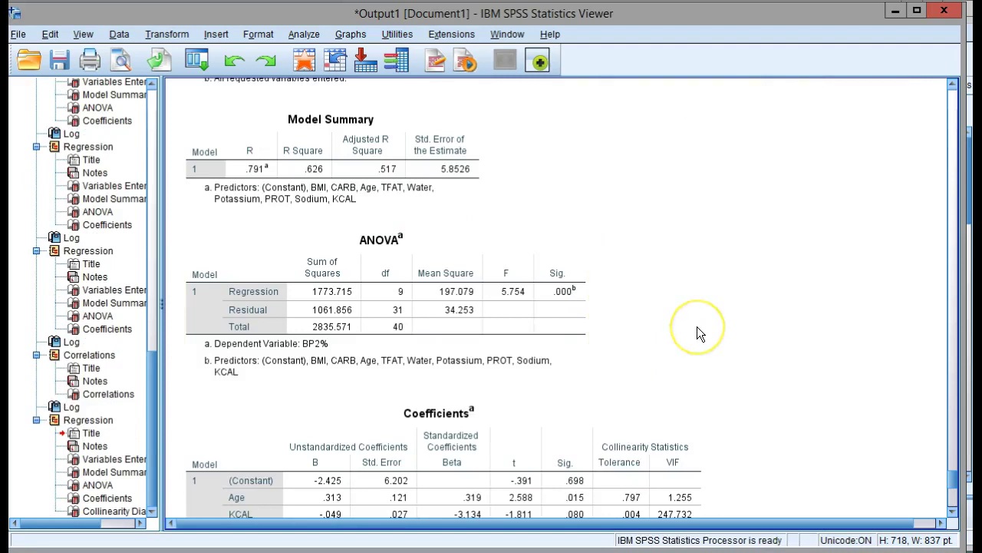
Examine the tolerance and VIF values of each predictor in the new regression's Coefficients table
scroll(697, 326, "down", 5)
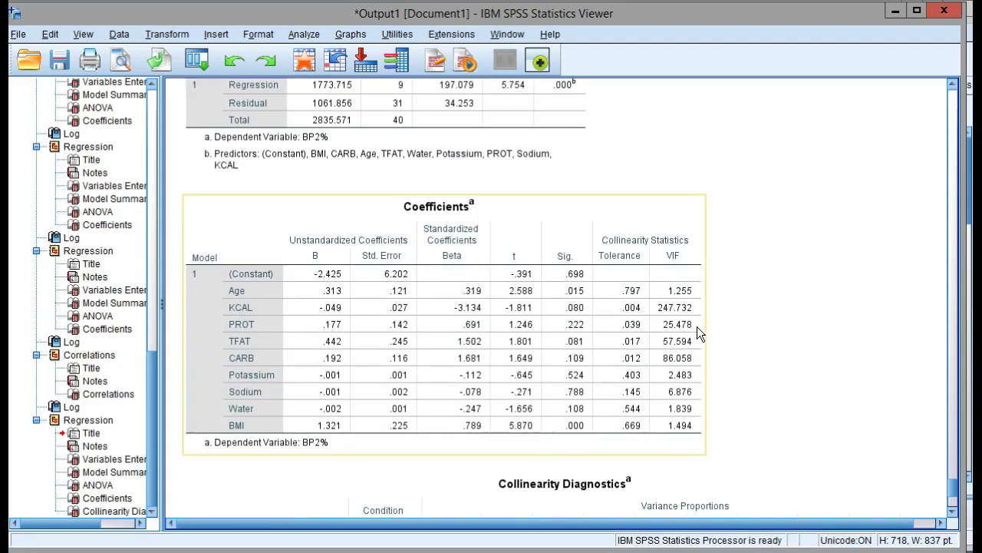
scroll(697, 327, "down", 2)
left_click(708, 305)
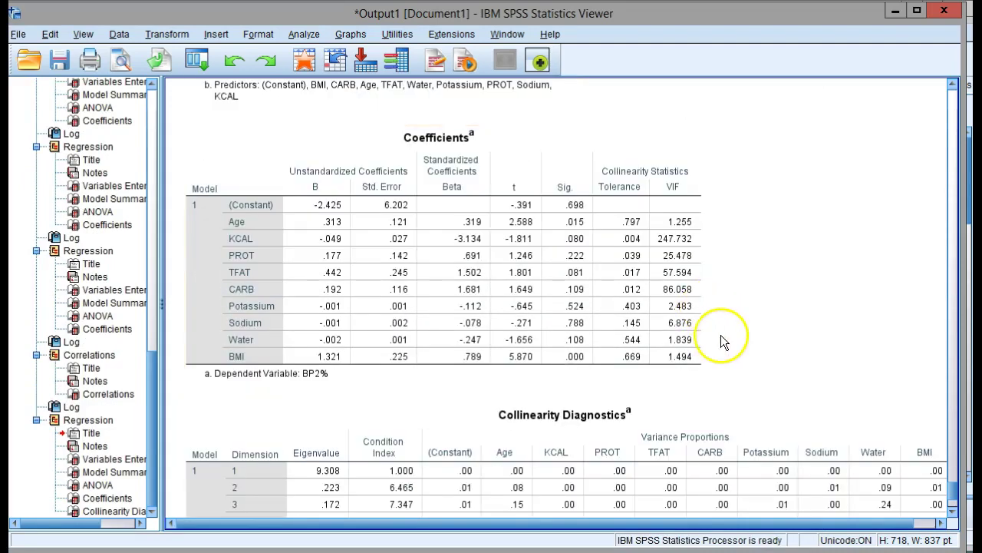
scroll(719, 331, "down", 2)
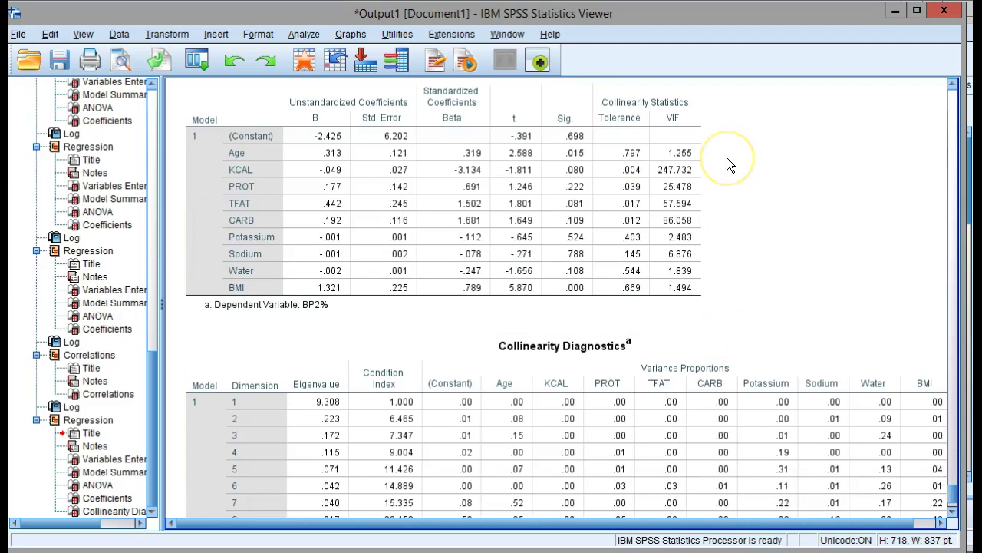
left_click(691, 128)
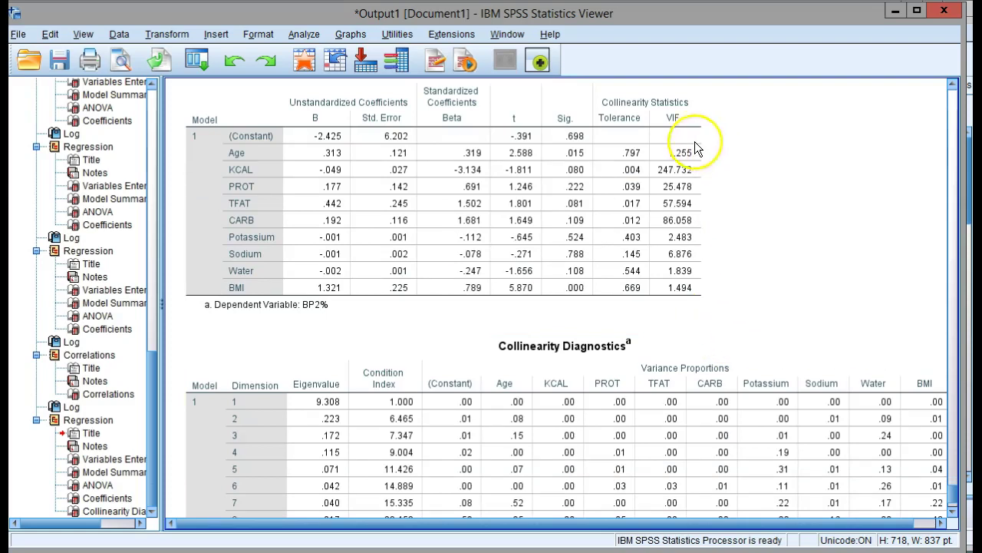
left_click(646, 117)
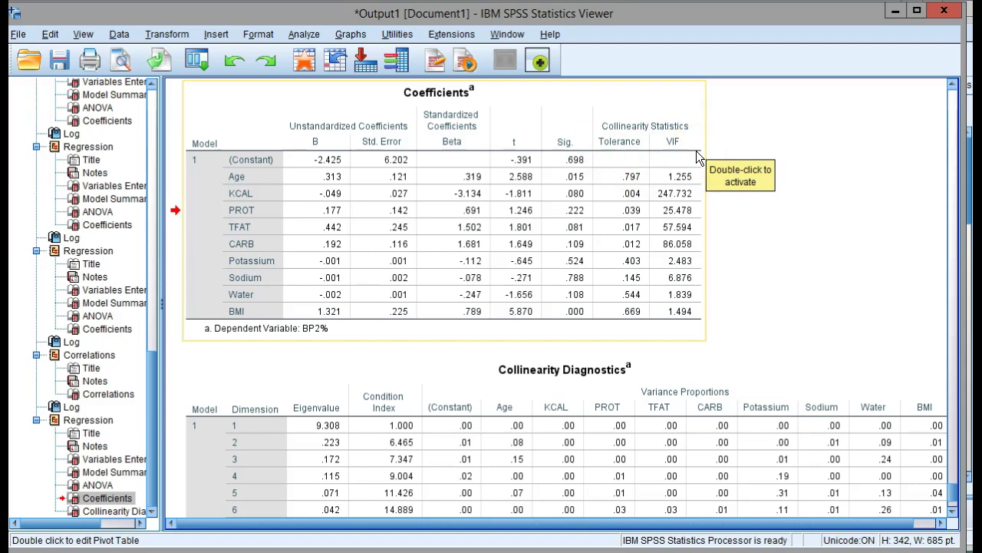
left_click(691, 192)
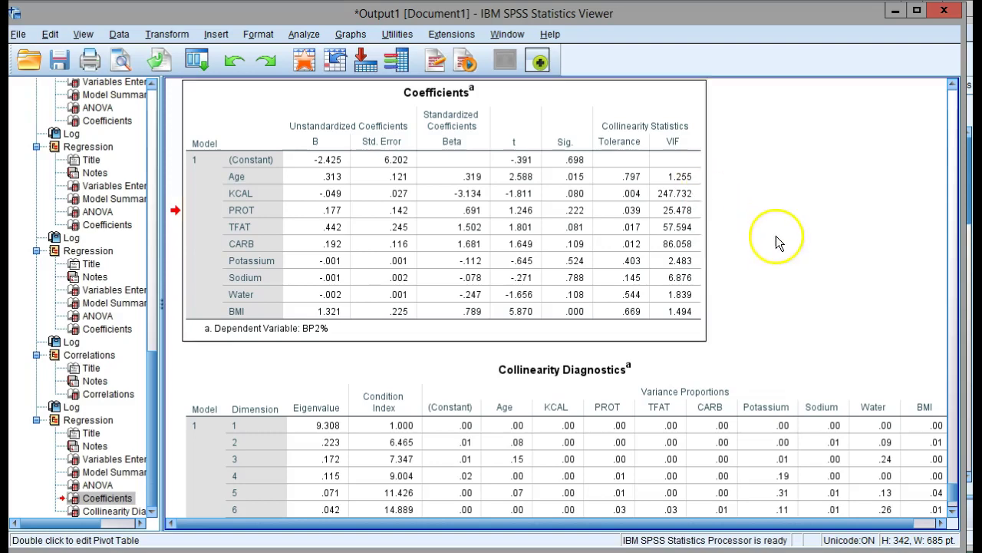
left_click(712, 217)
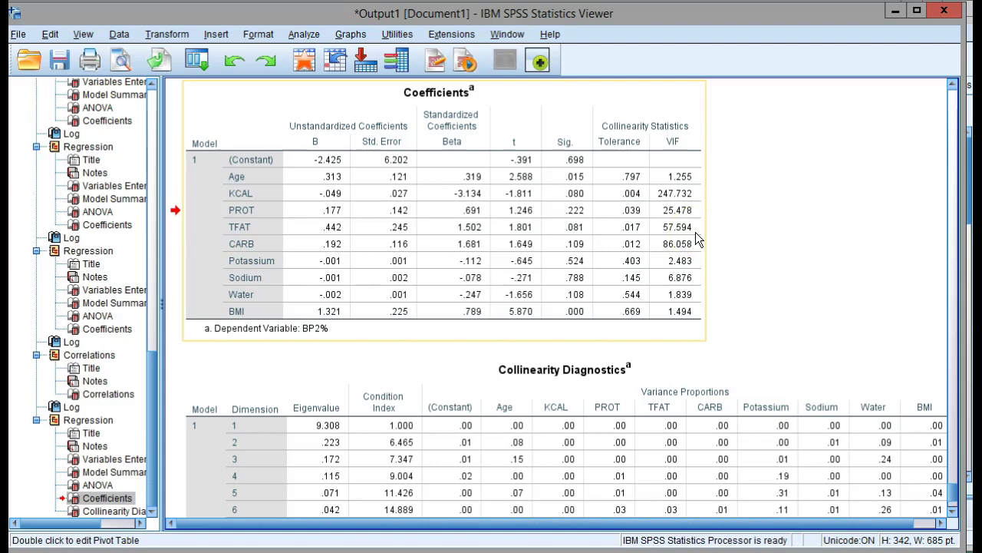
left_click(768, 267)
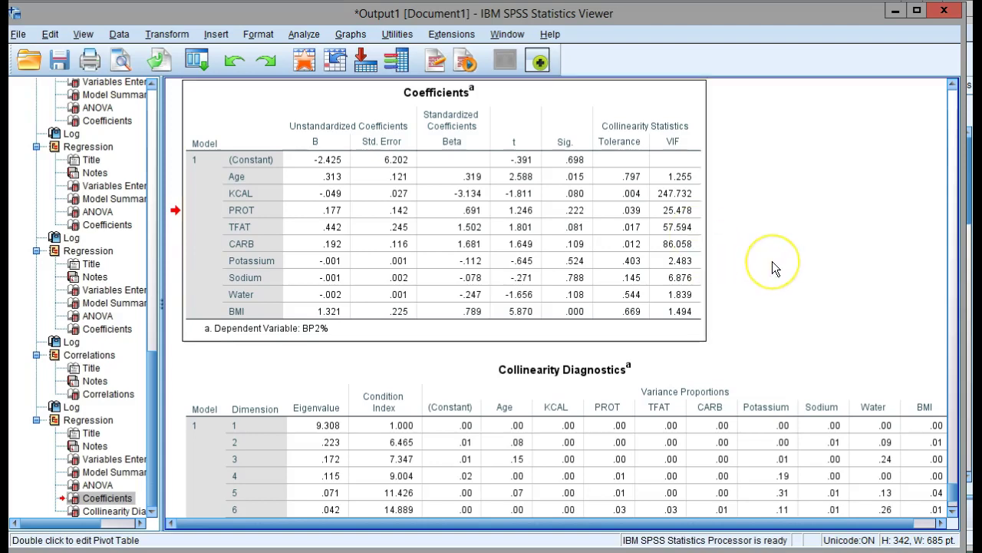
left_click(464, 233)
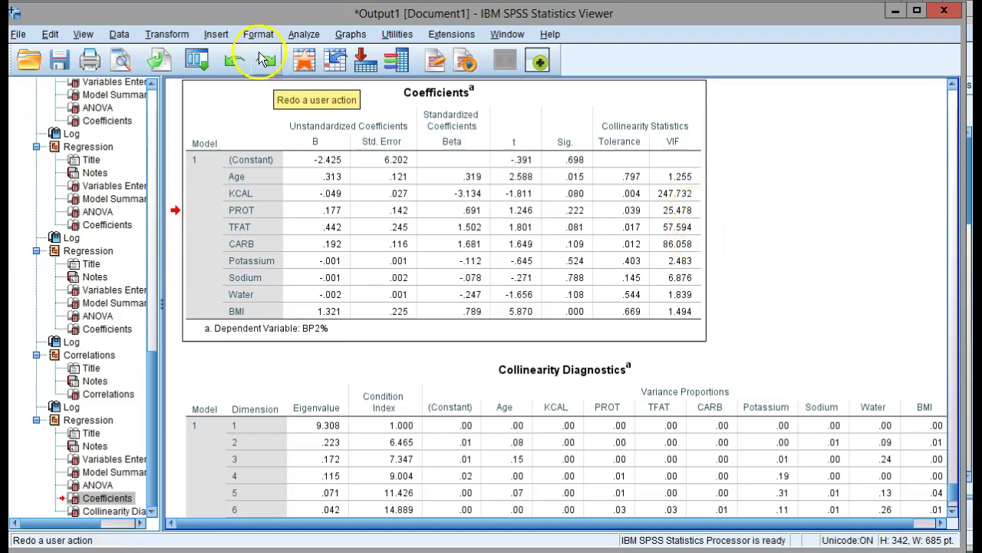
Reopen the linear regression setup and remove TFAT and CARB from the independent variables
left_click(305, 34)
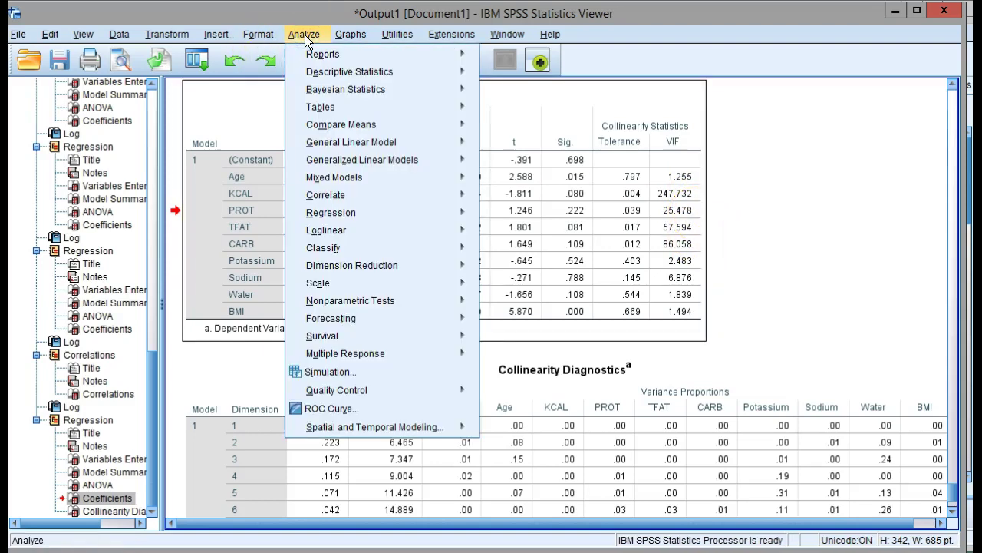
mouse_move(453, 212)
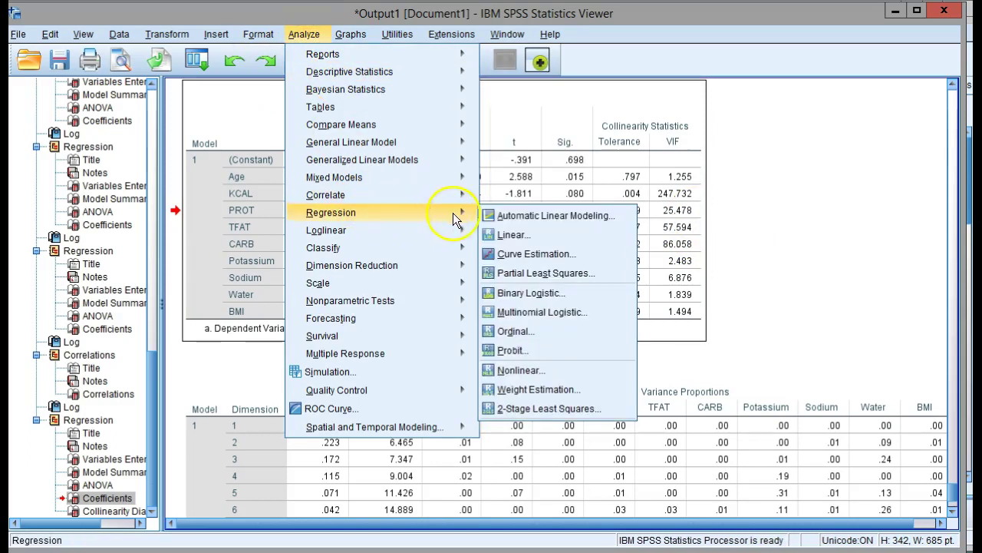
left_click(513, 235)
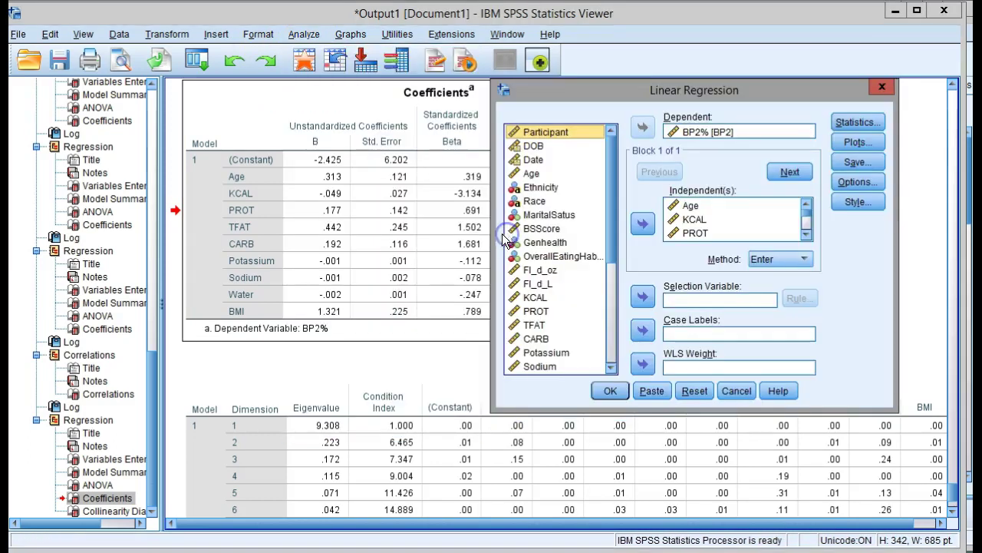
left_click(807, 234)
left_click(807, 234)
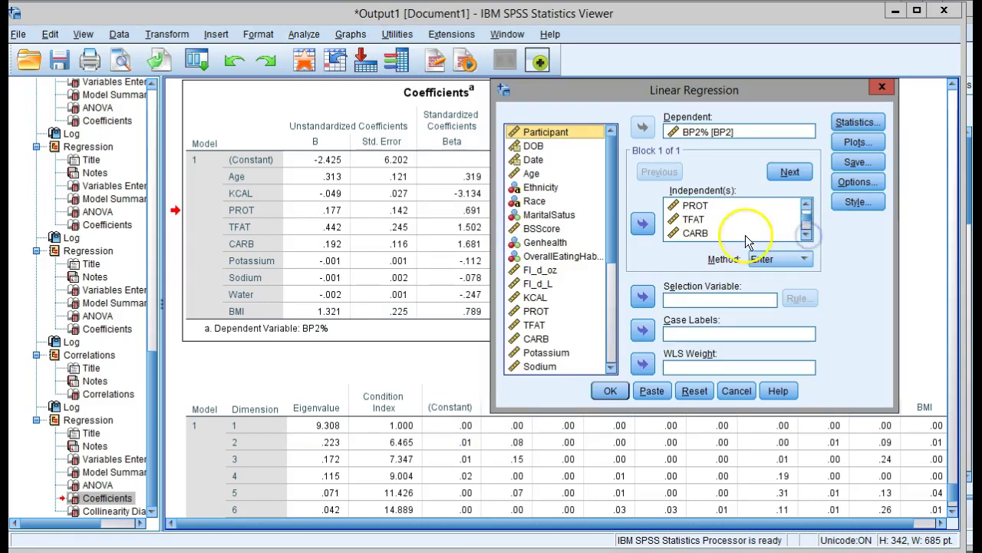
left_click(691, 219)
left_click(643, 222)
left_click(696, 219)
left_click(645, 222)
Run the regression with Sodium, Water and BMI still included, and check the VIF values in its Coefficients table
left_click(807, 232)
left_click(807, 233)
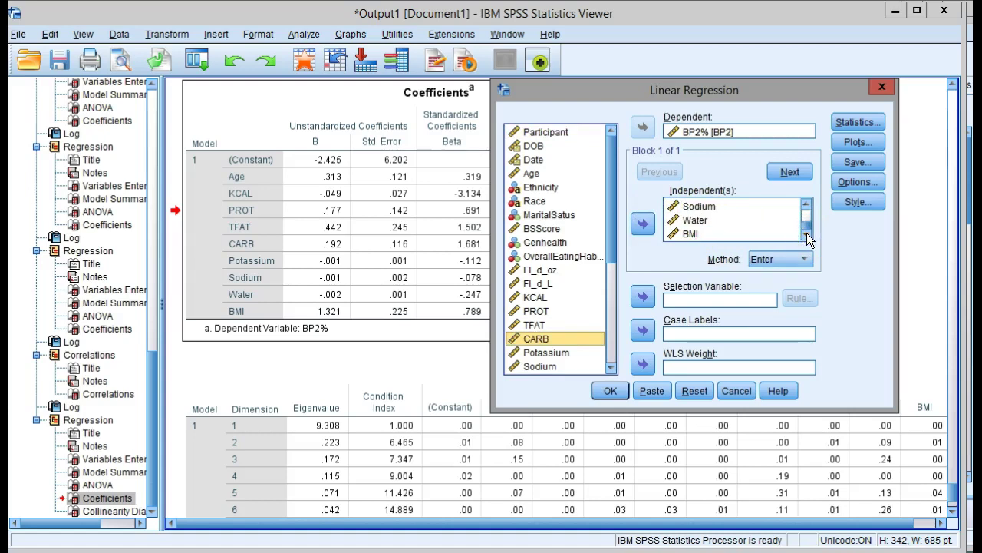
left_click(699, 206)
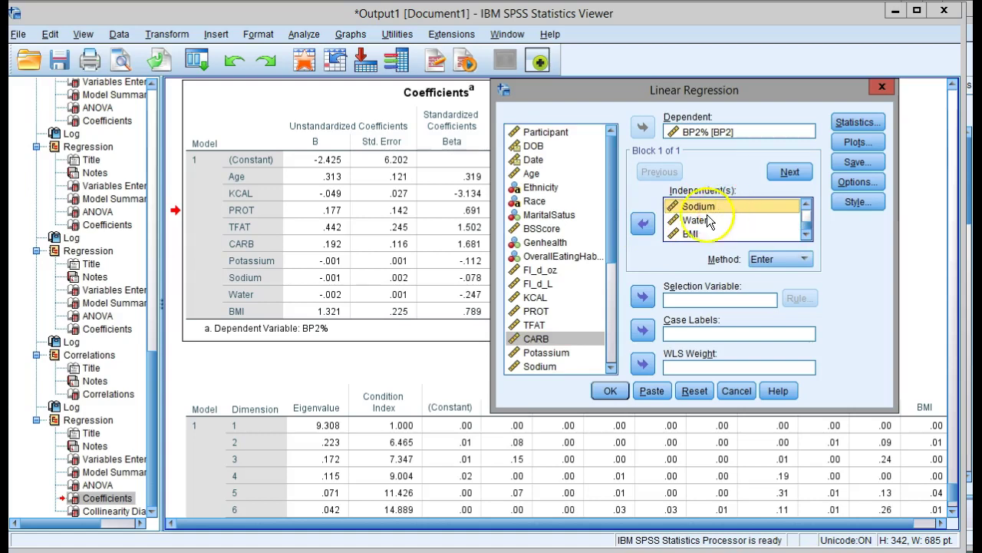
left_click(611, 391)
scroll(614, 335, "down", 5)
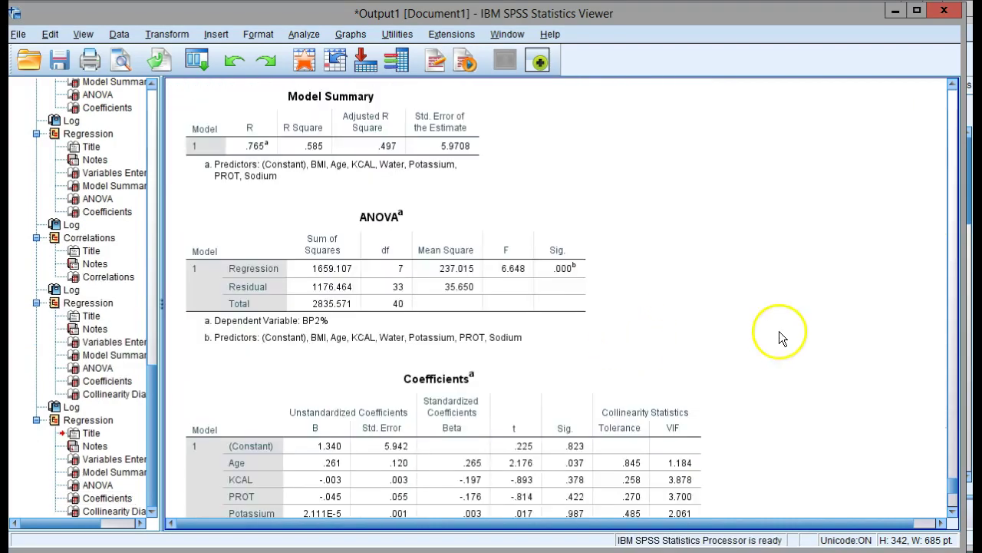
scroll(779, 330, "down", 5)
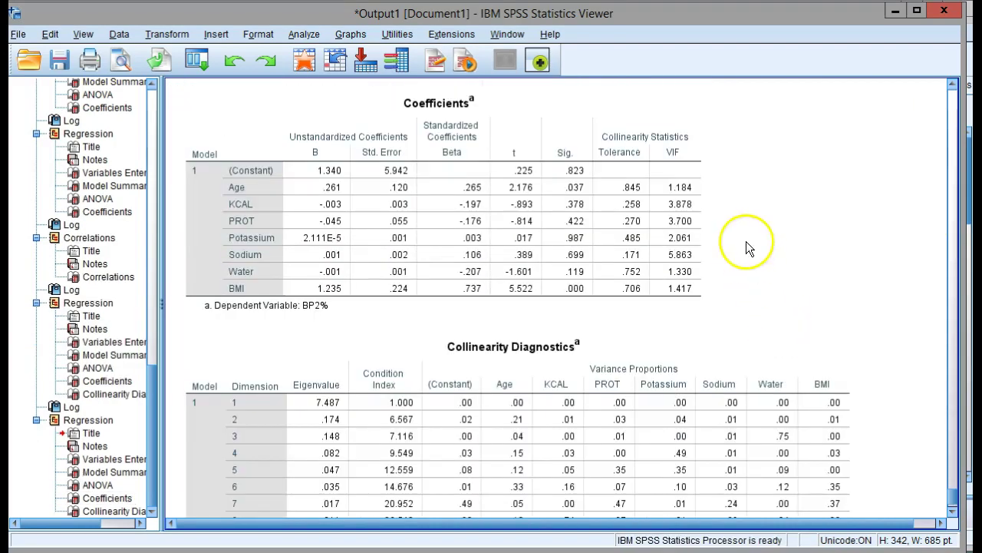
left_click(693, 157)
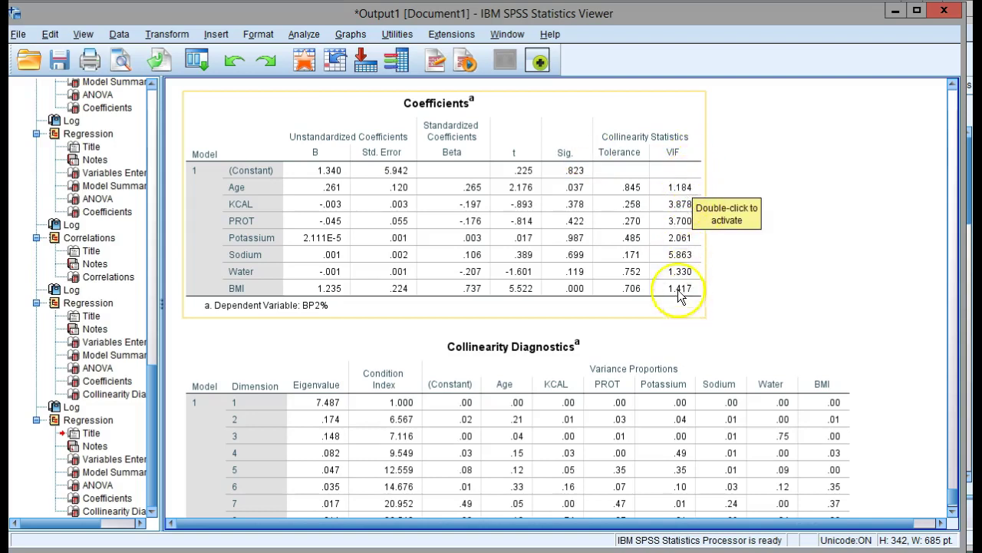
left_click(695, 263)
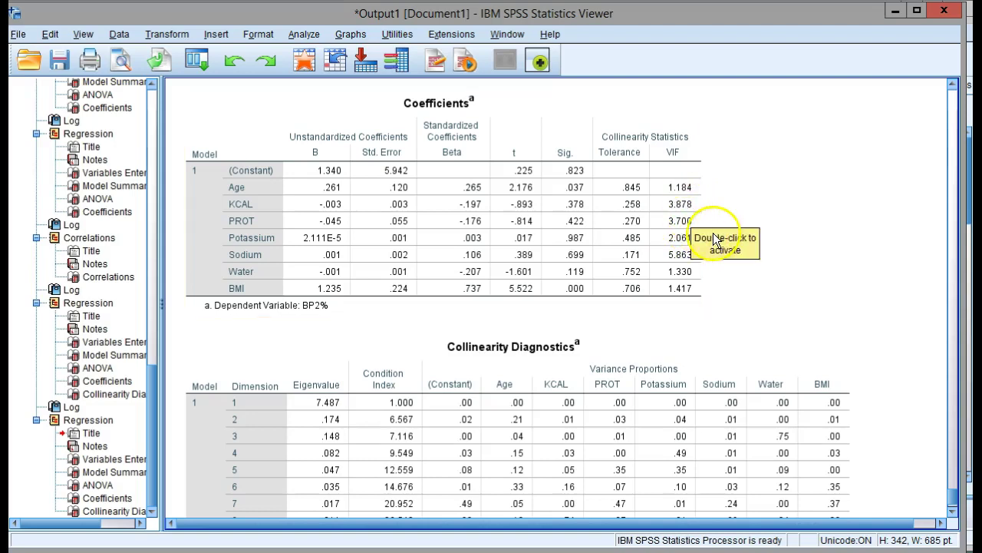
Remove PROT and Sodium from the linear regression's independent variables and rerun it to view its Coefficients table
left_click(306, 34)
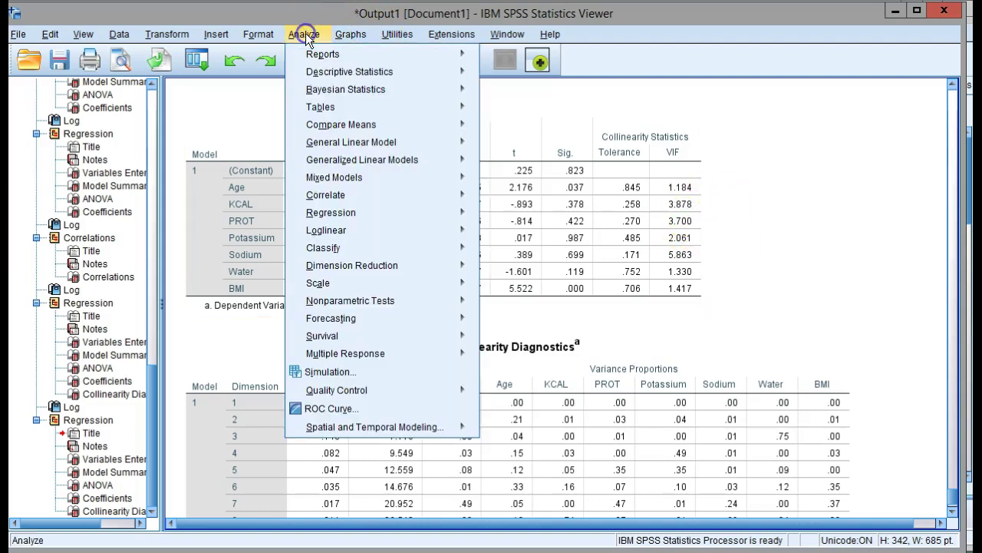
mouse_move(396, 212)
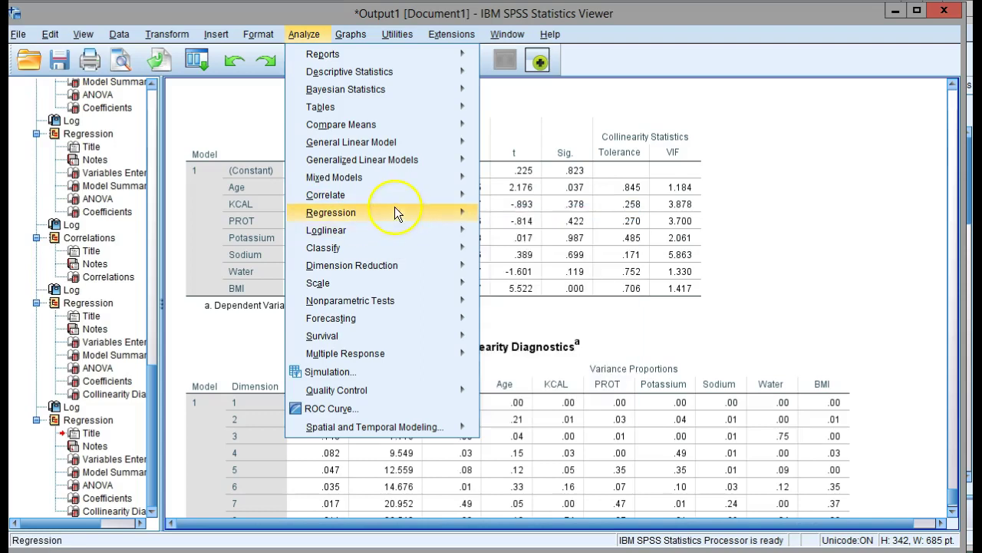
left_click(502, 235)
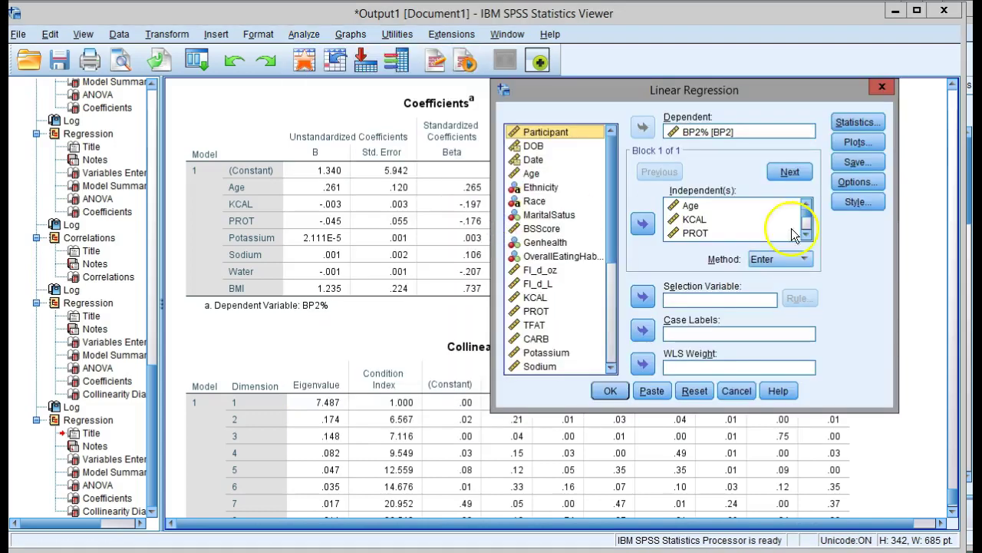
left_click(695, 232)
left_click(643, 223)
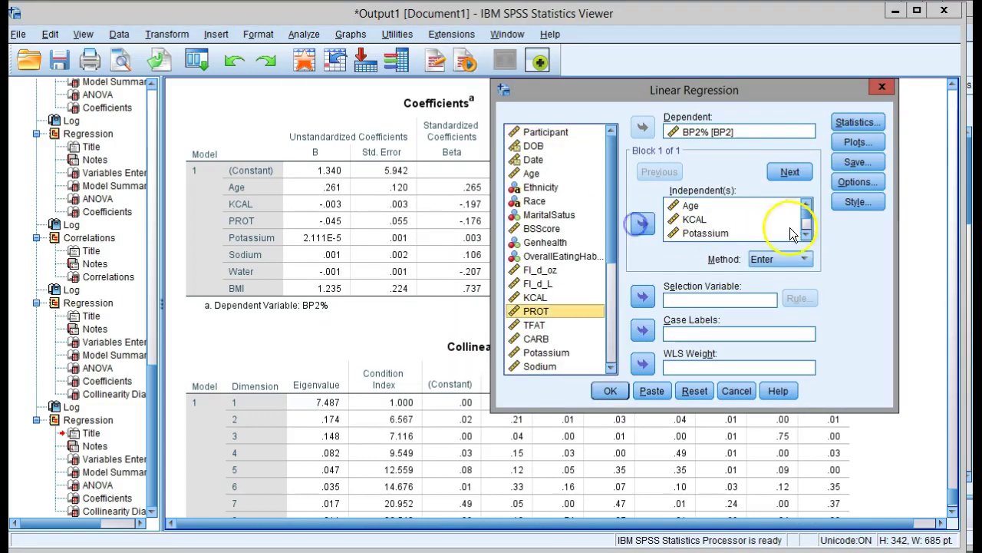
left_click(806, 235)
left_click(806, 235)
left_click(695, 219)
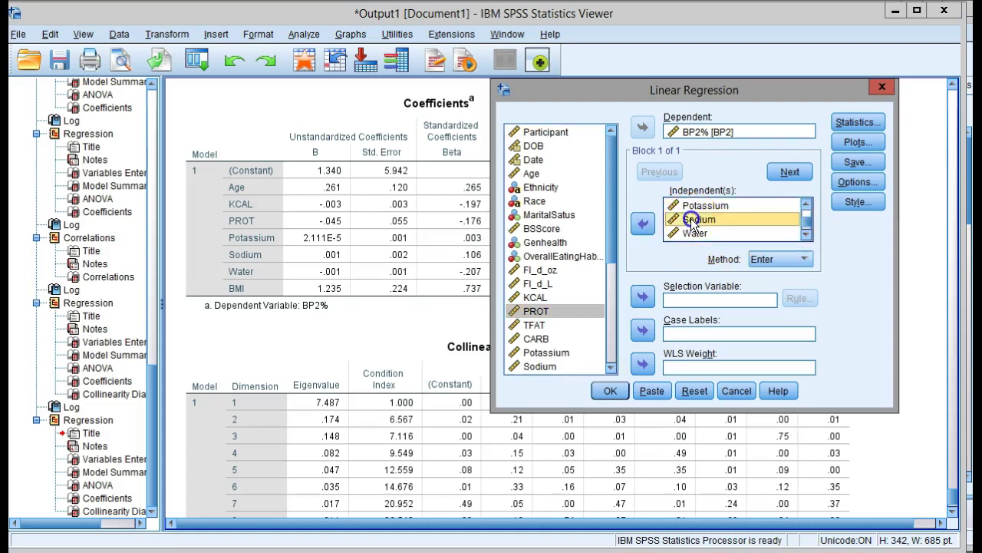
left_click(644, 223)
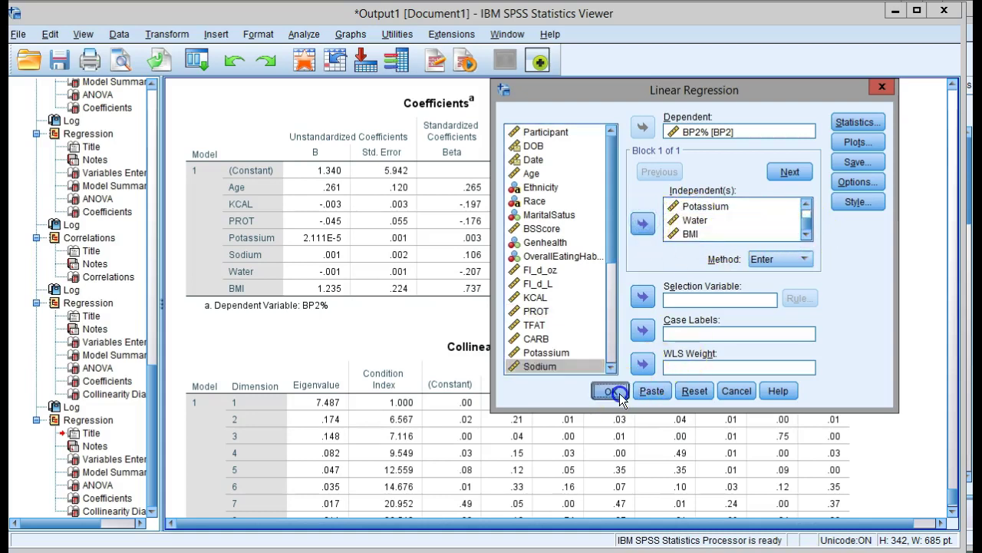
left_click(619, 393)
scroll(784, 275, "down", 5)
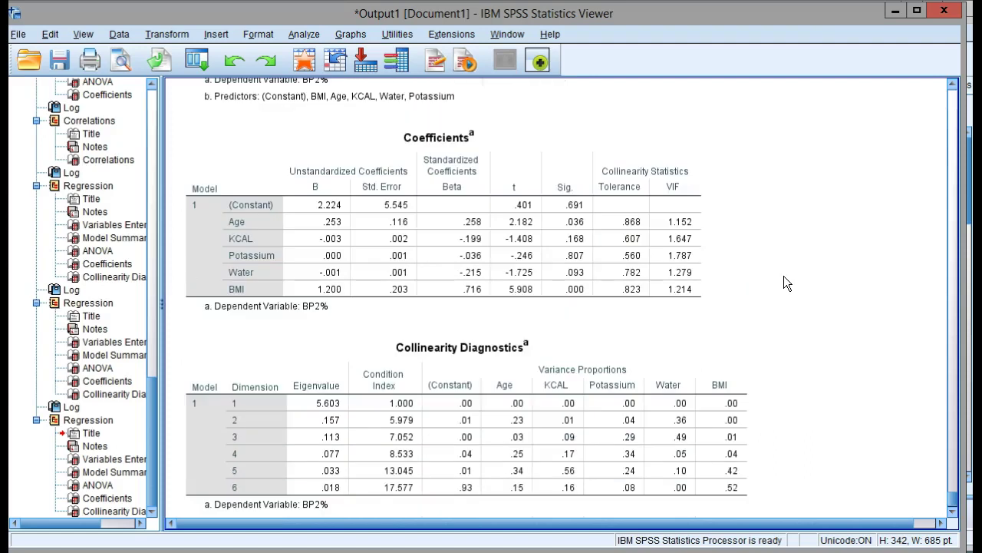